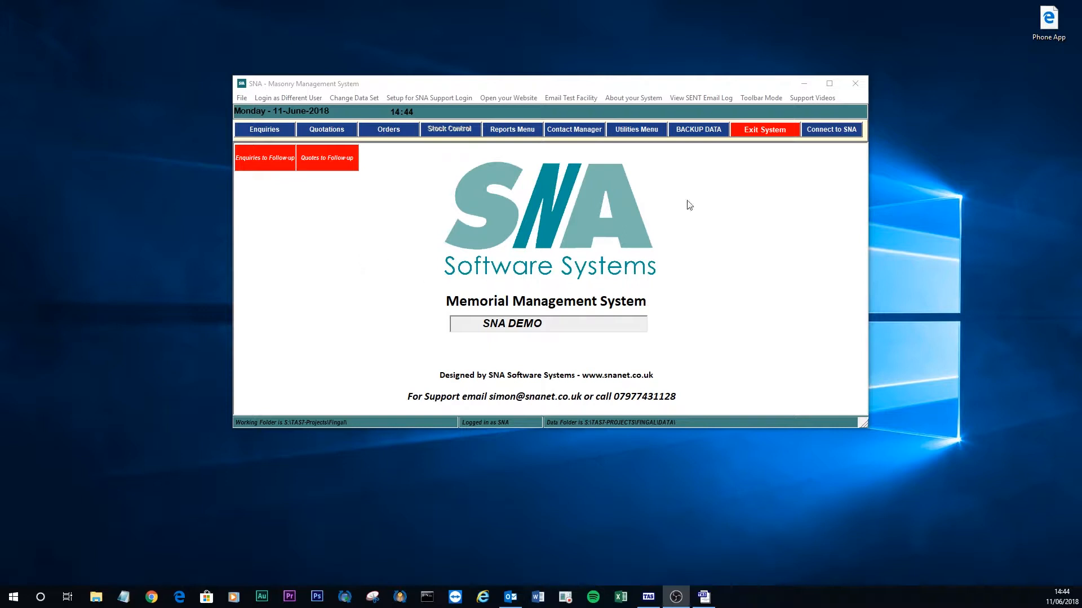
Start a blank new enquiry from Enquiries > Enter / Edit an Enquiry, keeping today's date 11/06/2018.
left_click(254, 133)
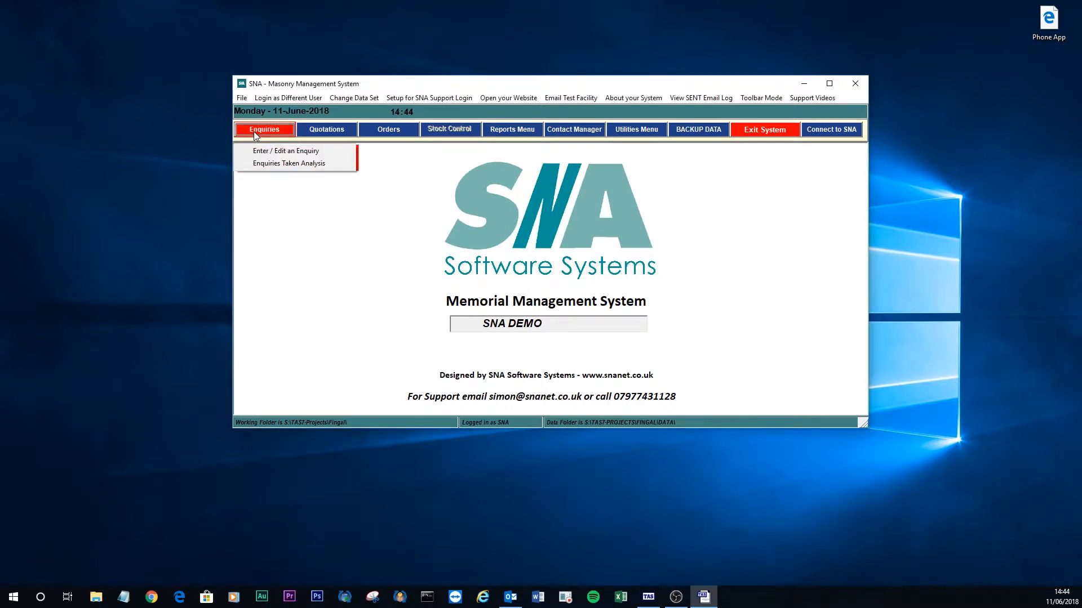
left_click(282, 152)
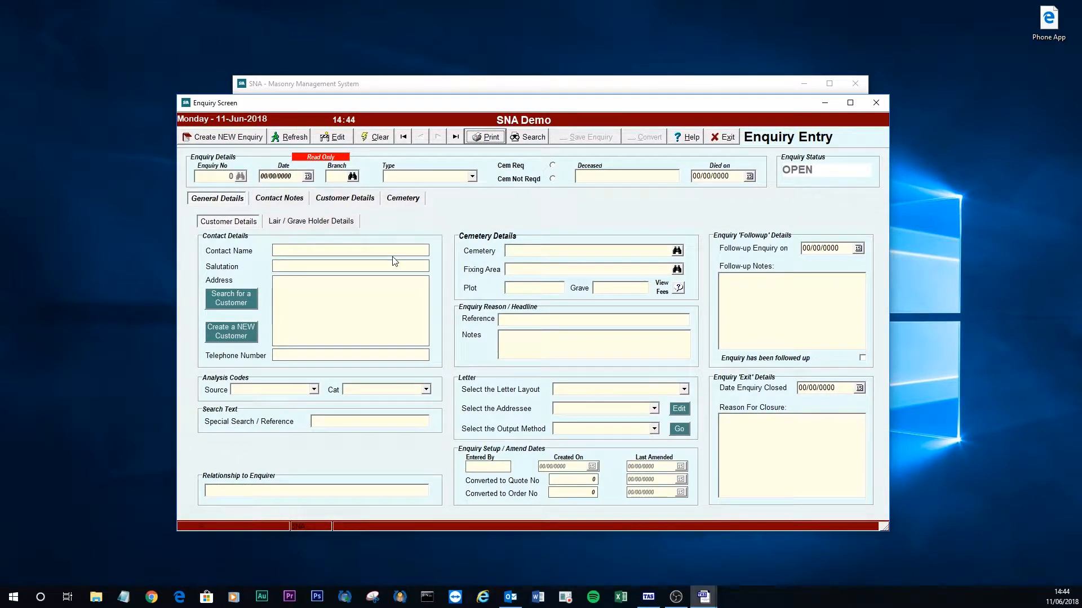
left_click(242, 140)
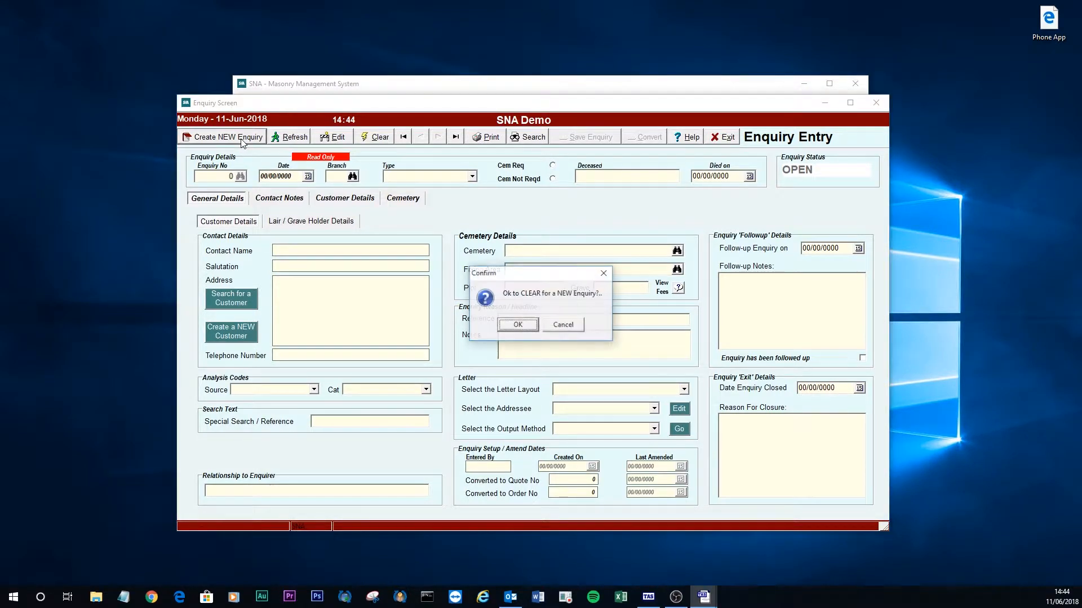
left_click(518, 326)
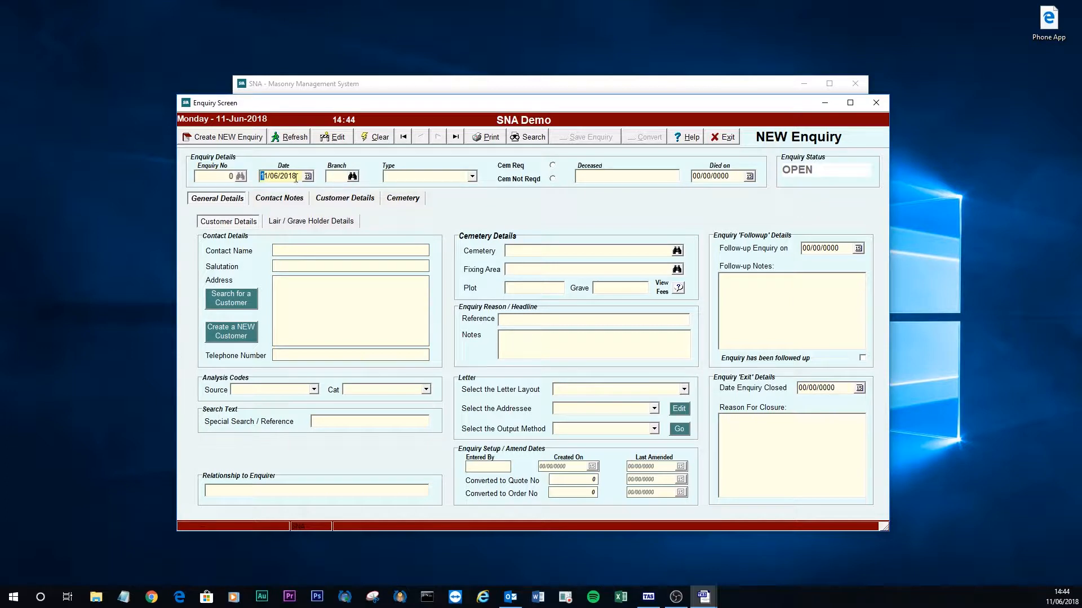
key("Tab")
Set the enquiry branch to SNA Demo and the enquiry type to Monumental.
left_click(352, 177)
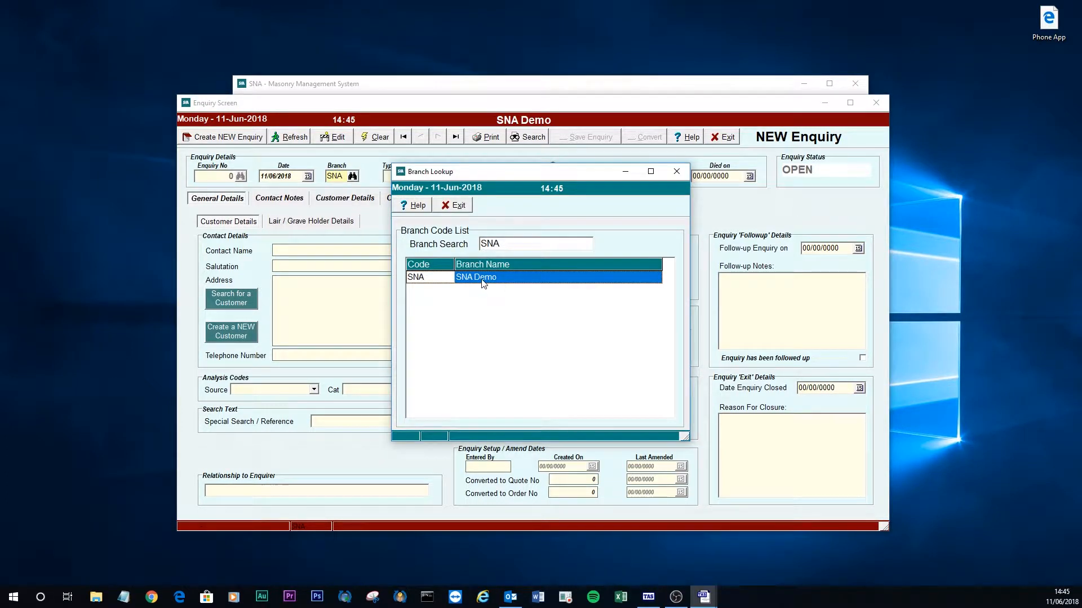
double_click(482, 277)
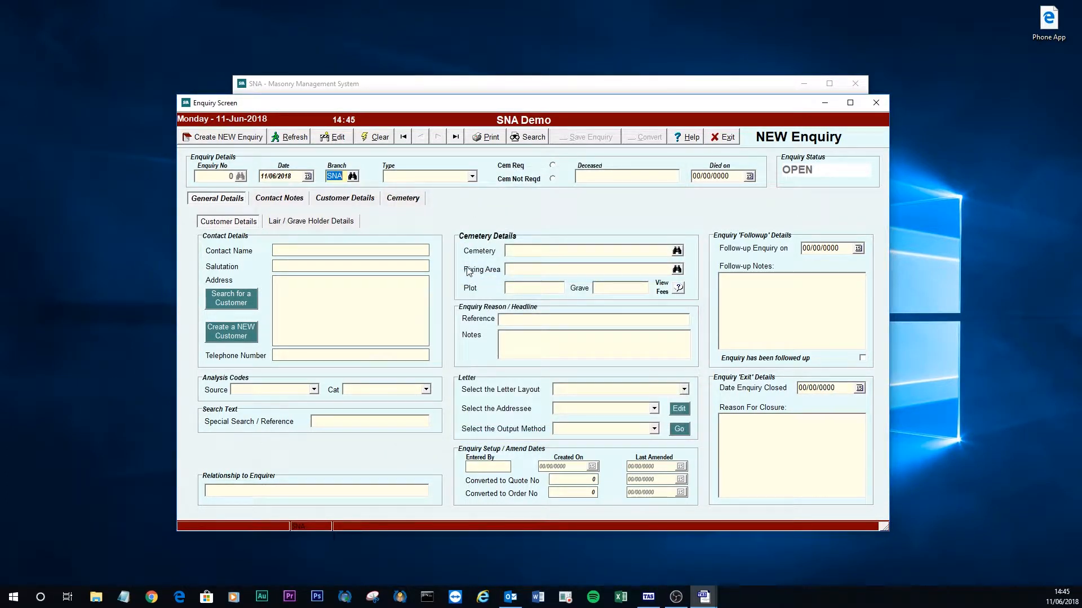
key("Tab")
left_click(472, 178)
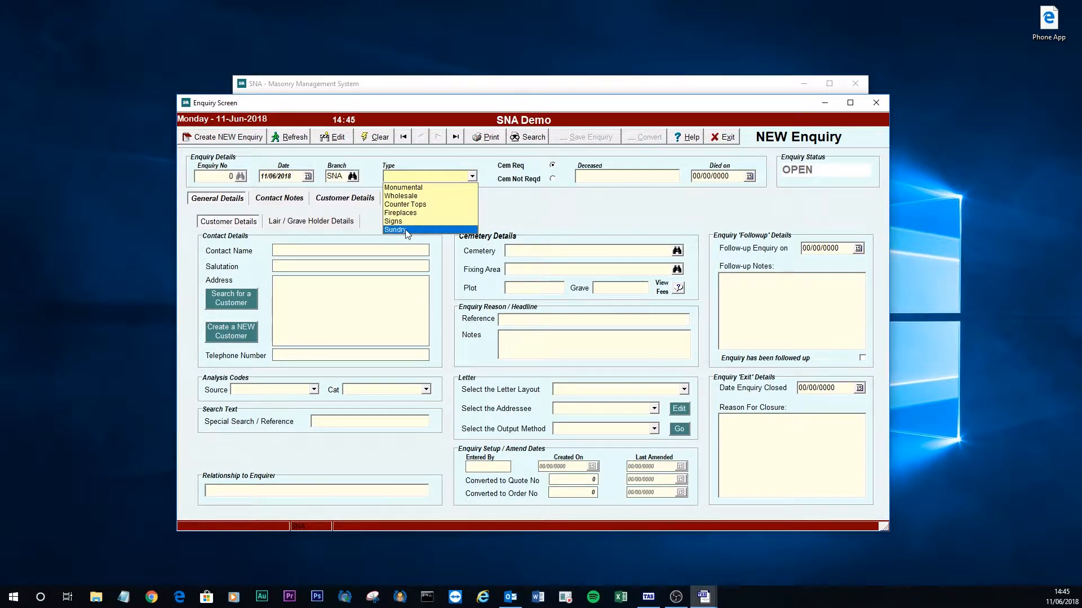
left_click(417, 187)
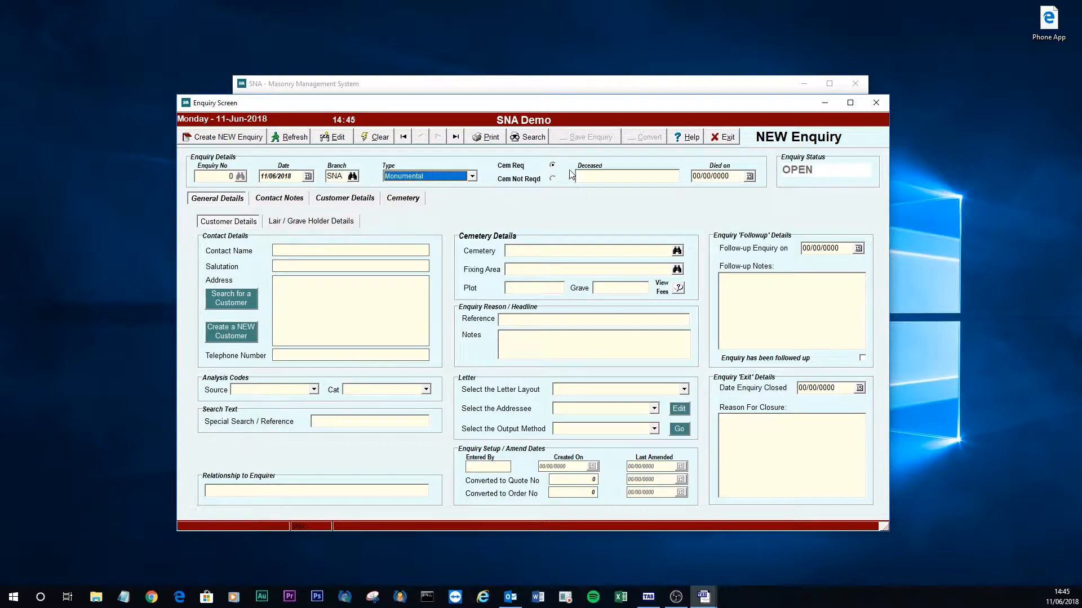
Enter the deceased's full name and a died-on date of 01/01/2018.
left_click(597, 174)
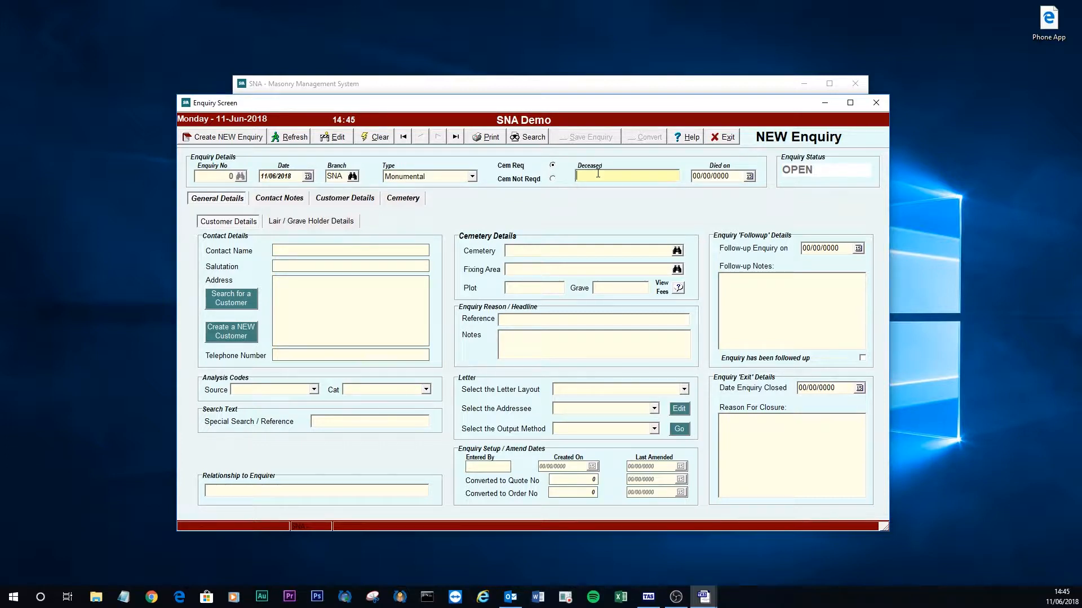
type("John Smith")
key("Tab")
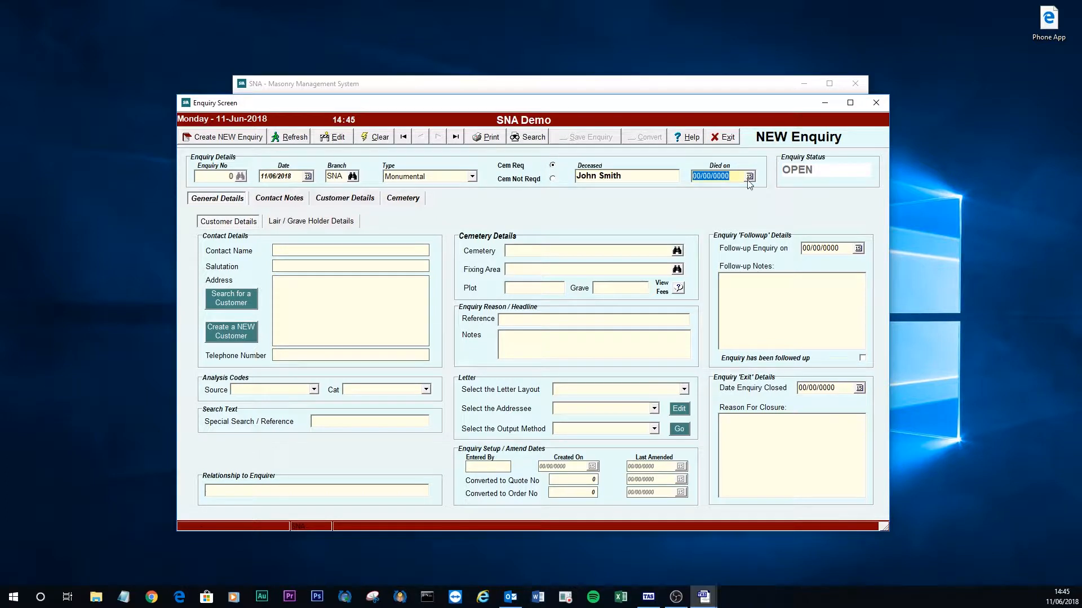
type("01/01/2018")
key("Tab")
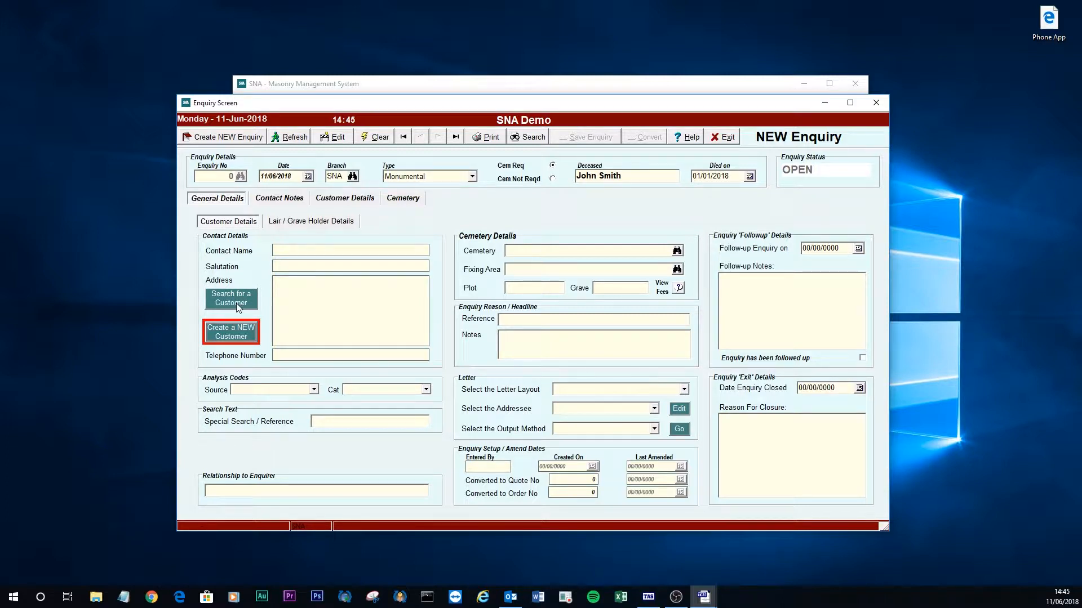
Create a new customer with title Mrs, first name and surname, keeping the default salutation.
left_click(231, 337)
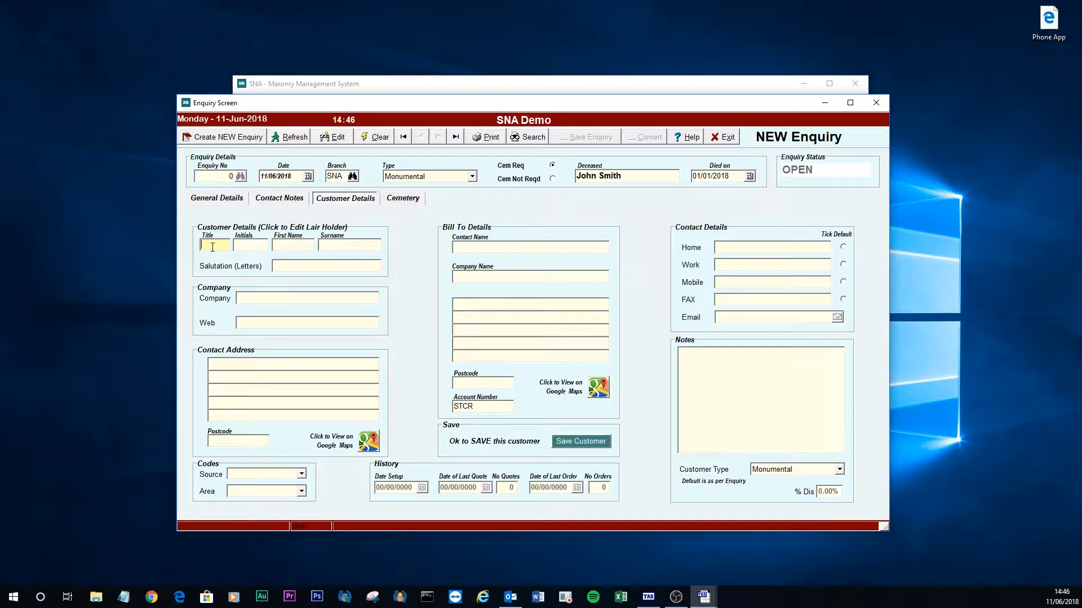
type("Mrs")
key("Tab")
key("Tab")
type("Jane")
type("Sm")
type("ith")
key("Tab")
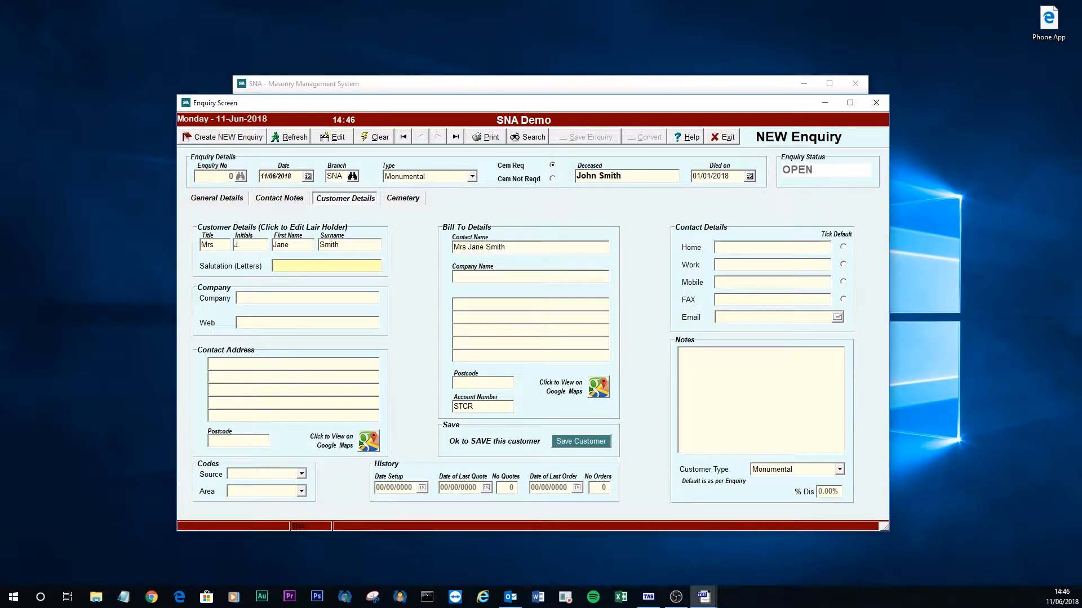
key("Tab")
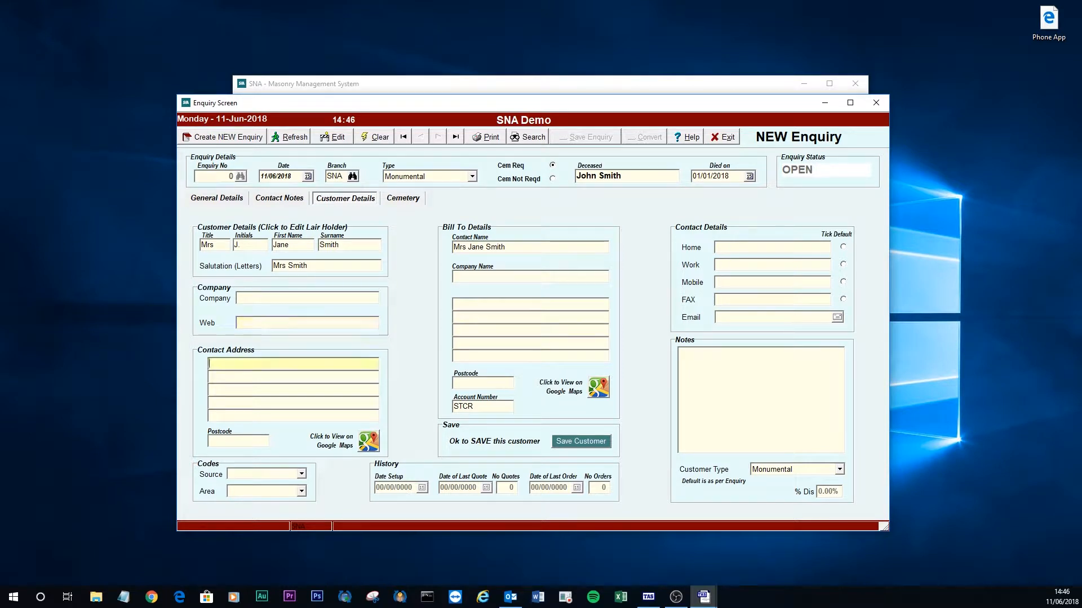
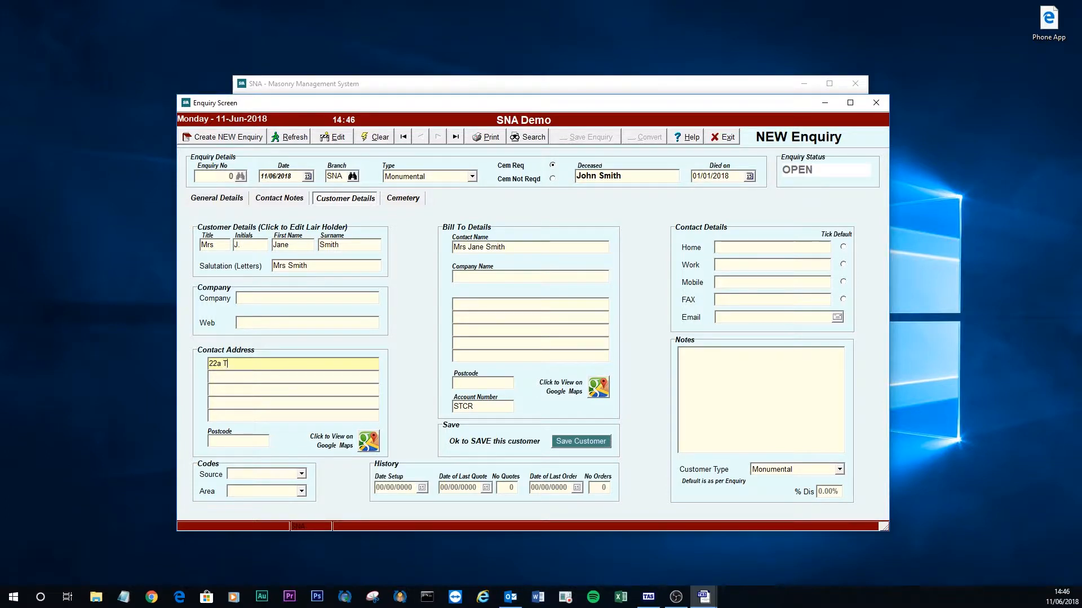
Fill in the customer's three-line contact address and postcode.
key("Tab")
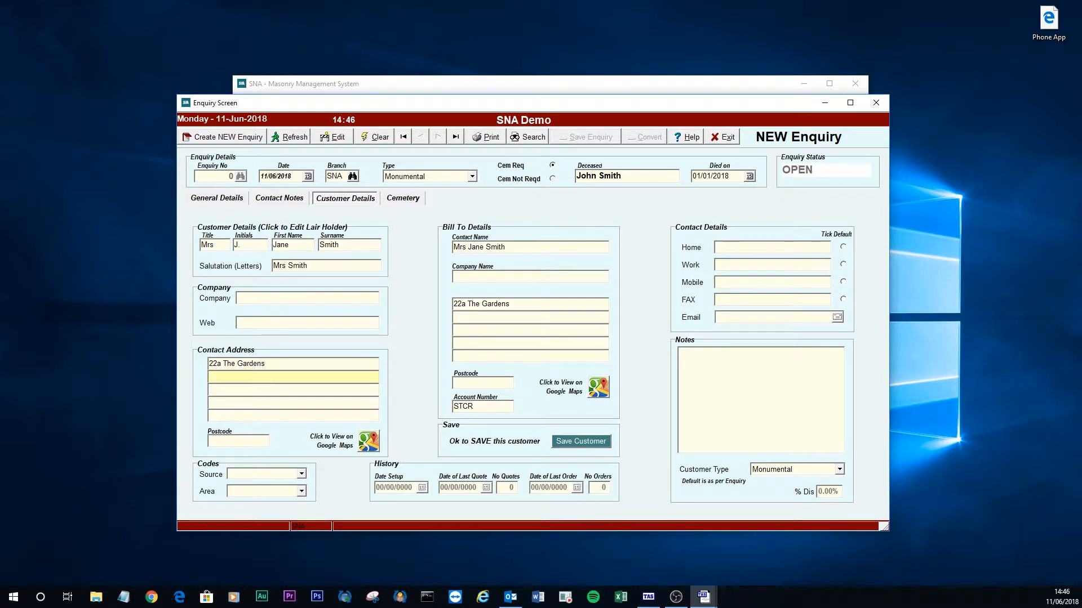
key("Tab")
key("Tab")
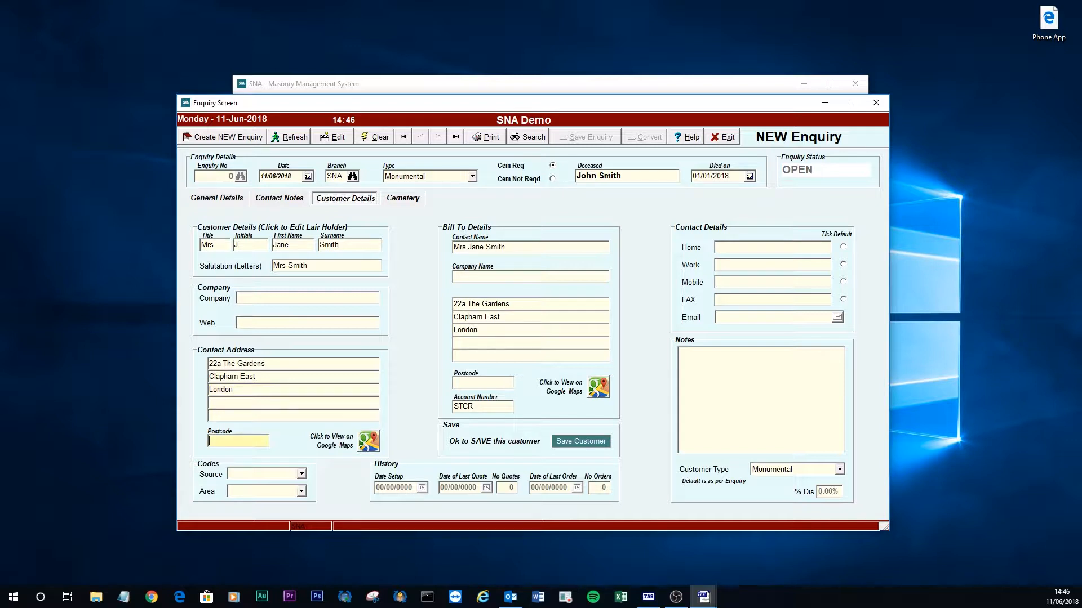
key("Tab")
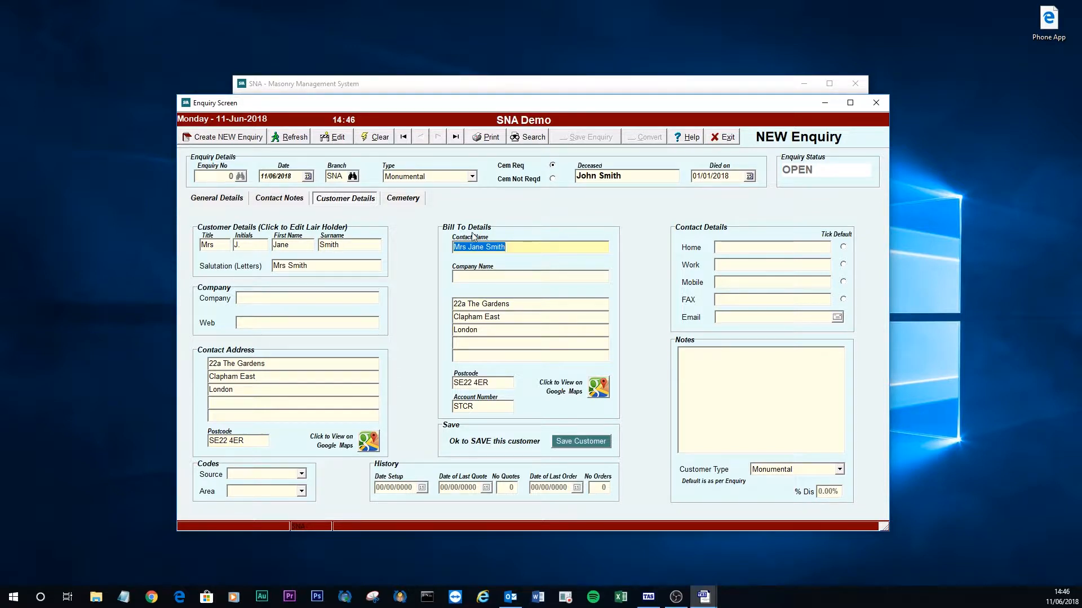
Set the customer's source to Recommendation and area to Test Location.
key("Tab")
key("Tab")
key("Tab")
key("Tab")
key("Tab")
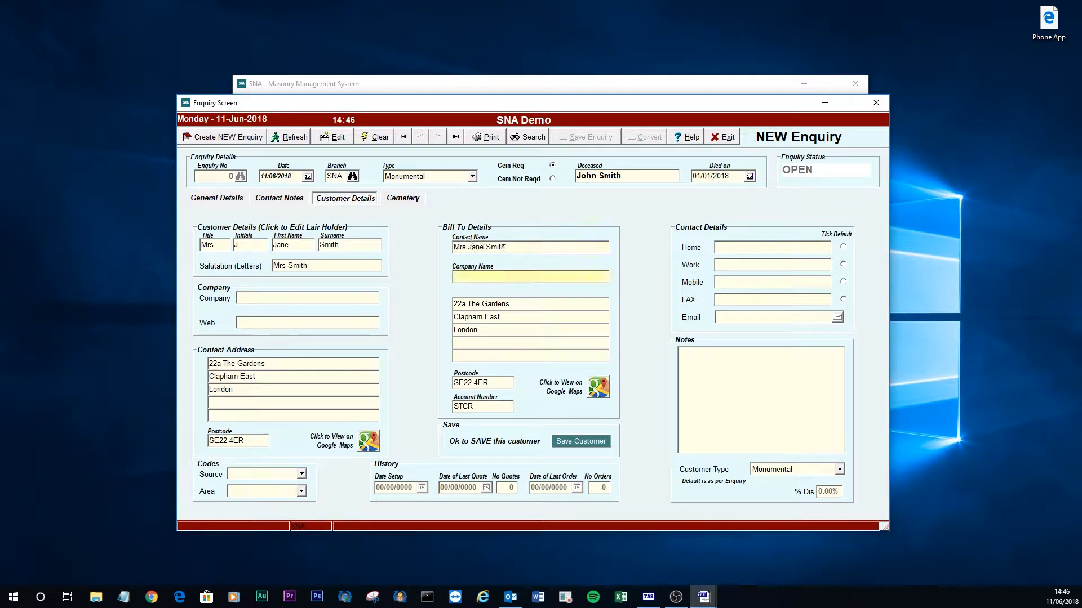
key("Tab")
key("Tab")
key("Tab")
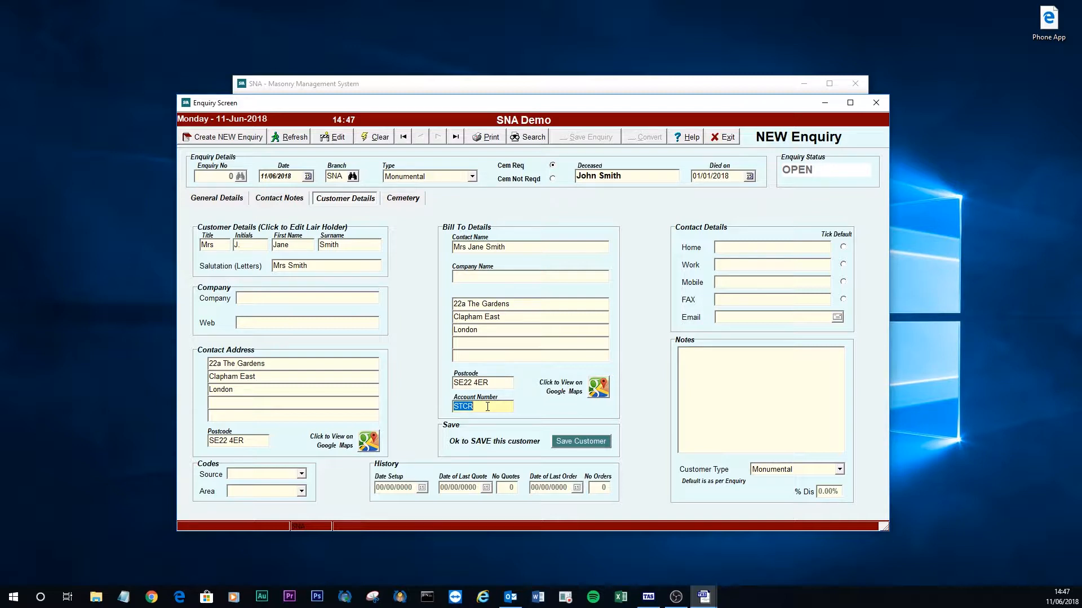
key("Tab")
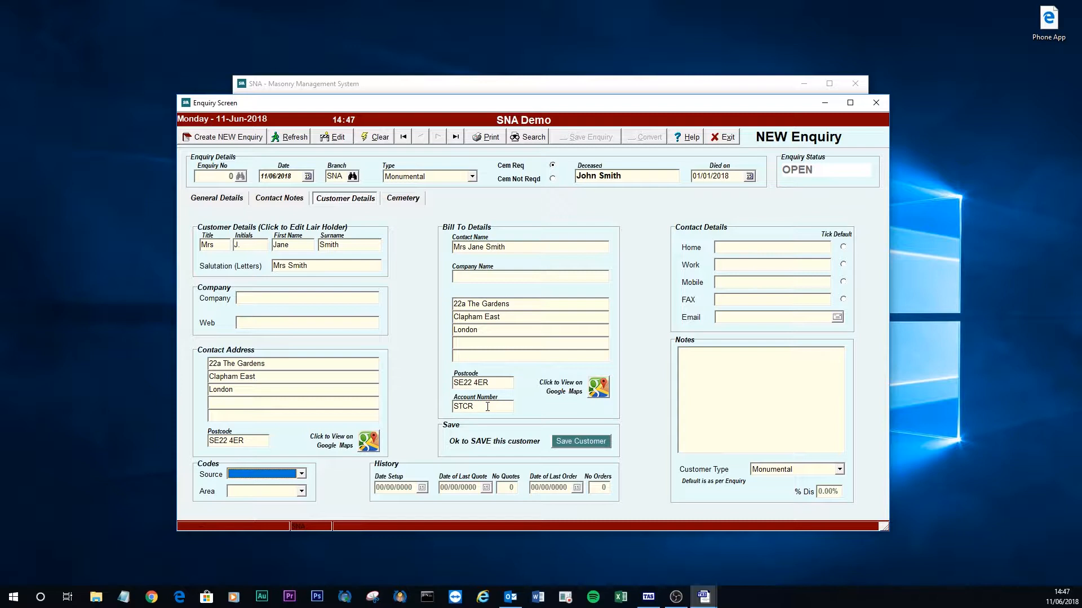
left_click(301, 475)
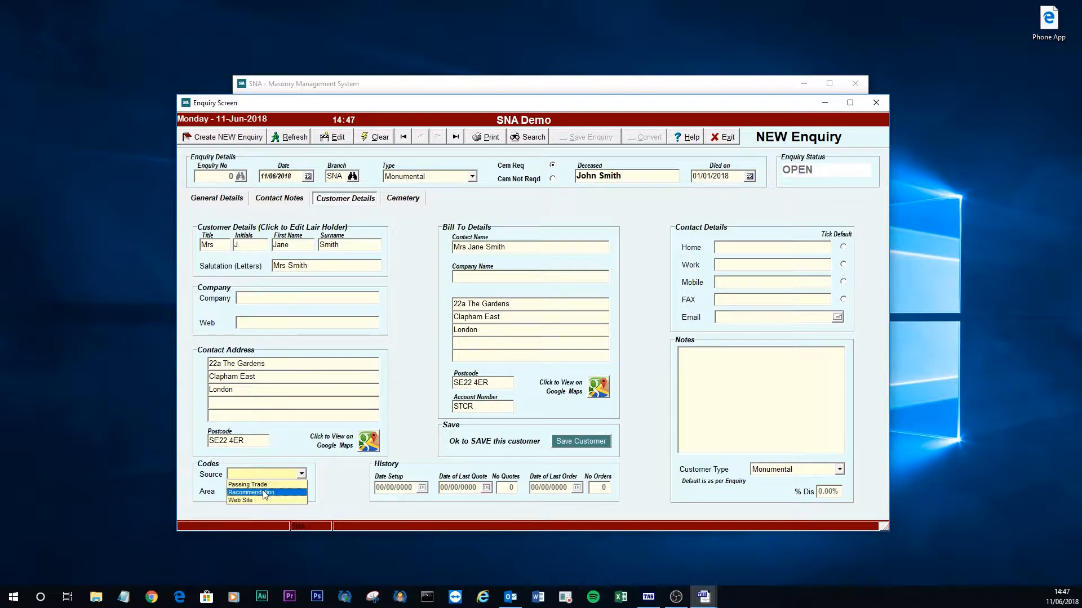
left_click(265, 494)
left_click(302, 491)
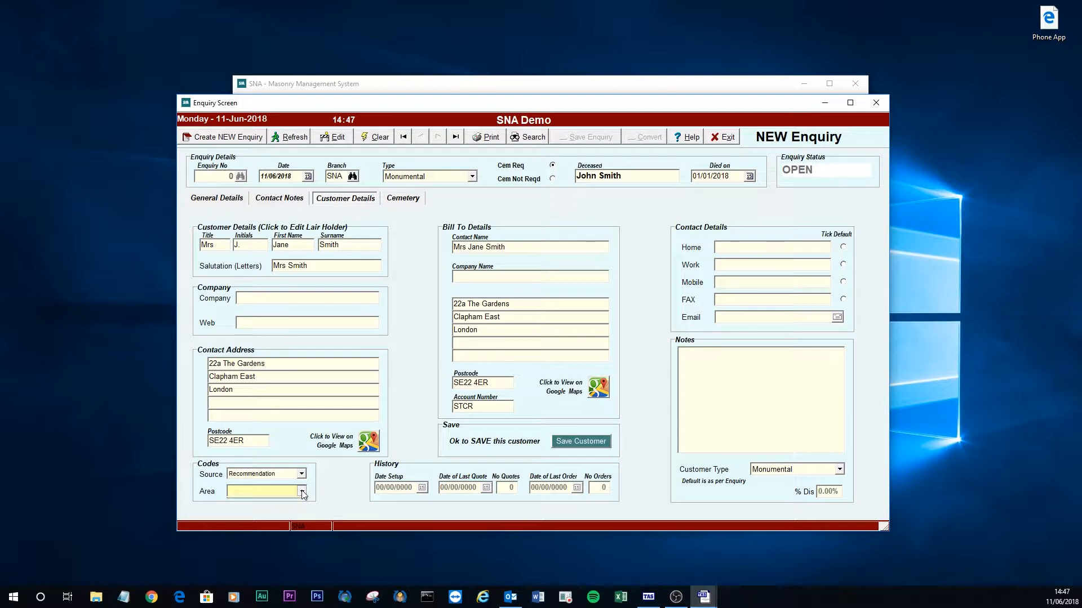
left_click(280, 503)
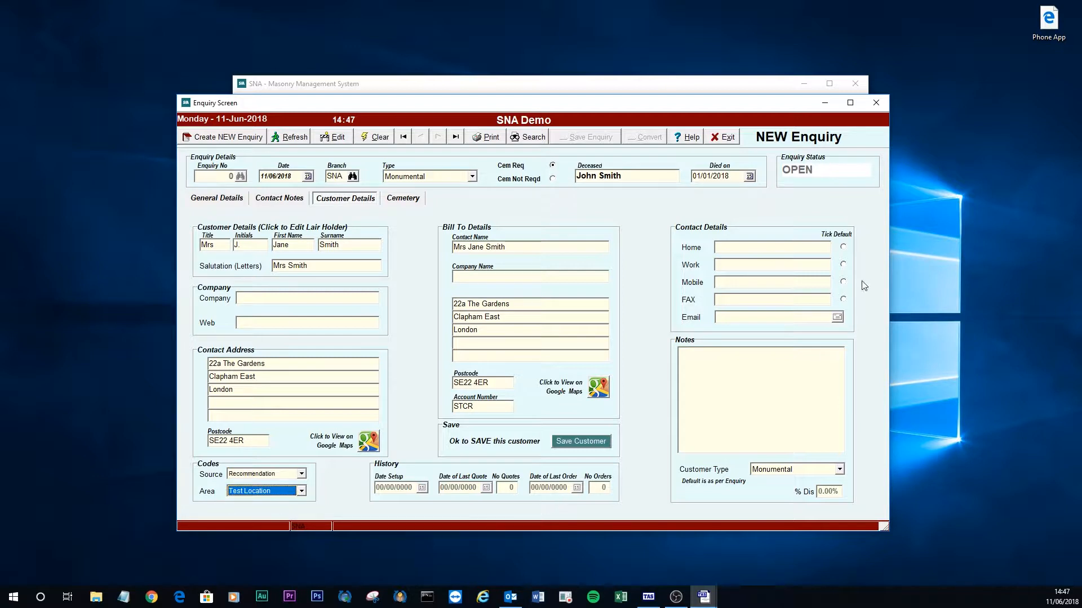
key("Tab")
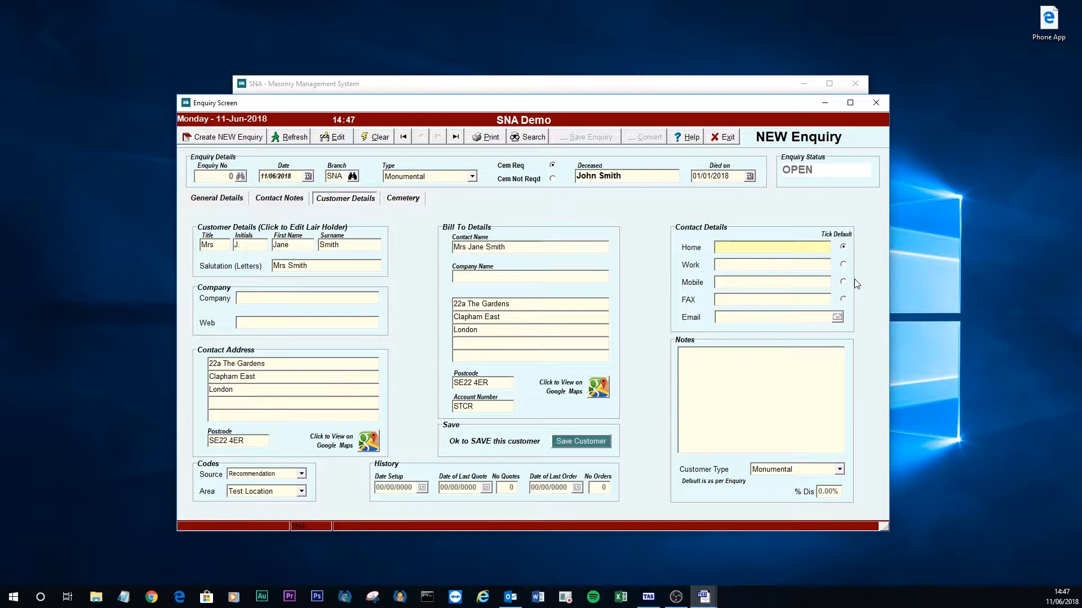
Enter the customer's home phone number, mobile number and e-mail address.
key("Tab")
key("Tab")
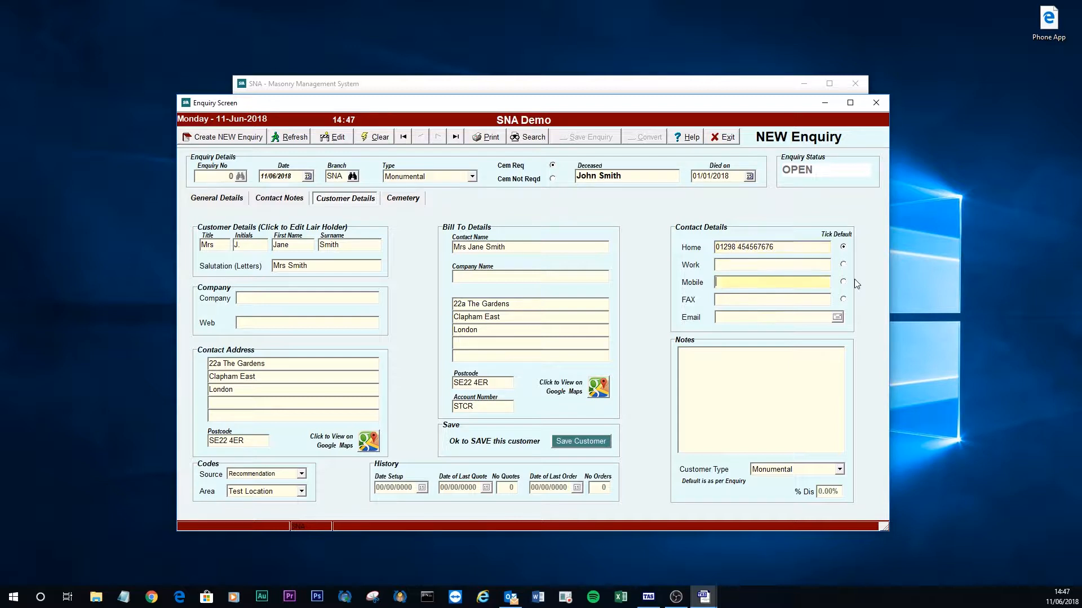
key("Tab")
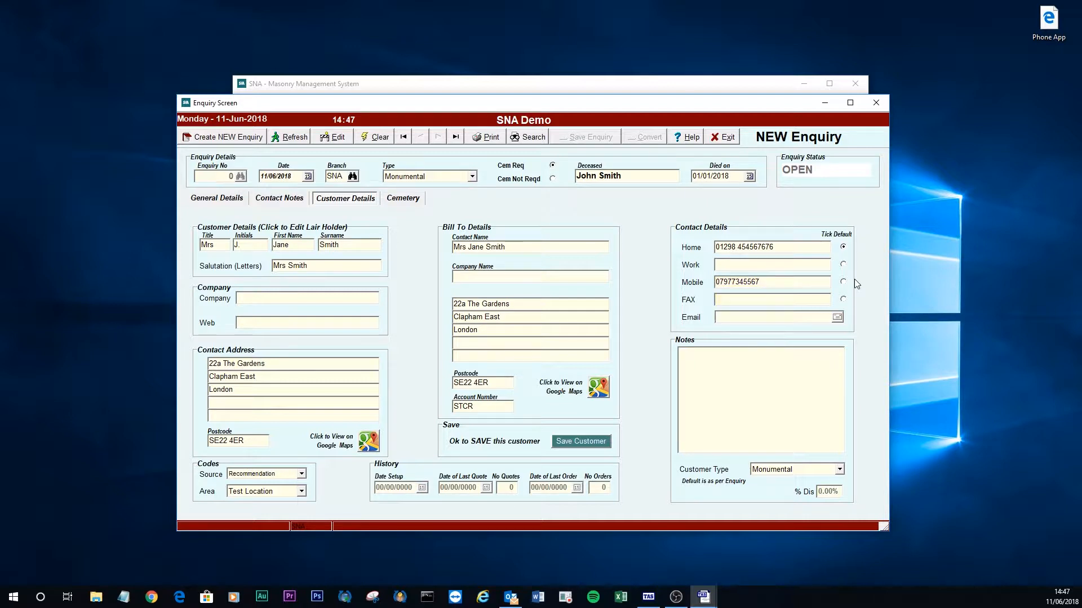
left_click(802, 319)
key("Tab")
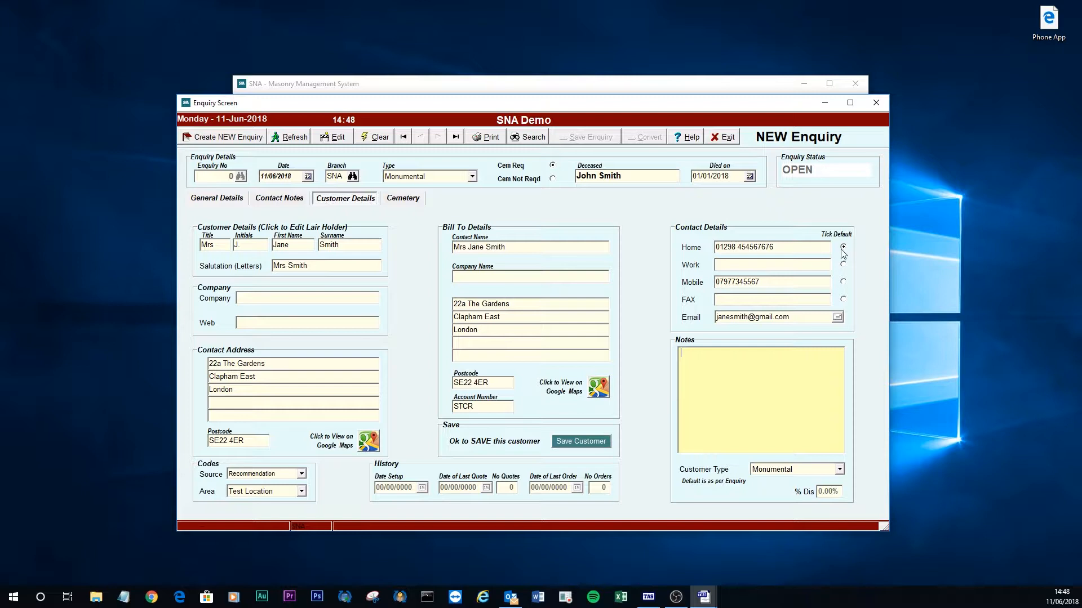
Make Mobile the default contact and add the customer note 'Nice lady by nervous'.
left_click(843, 282)
left_click(761, 388)
type("Nice lady by nervous")
key("Return")
Save the new customer onto the enquiry and acknowledge new enquiry number 300030.
left_click(587, 441)
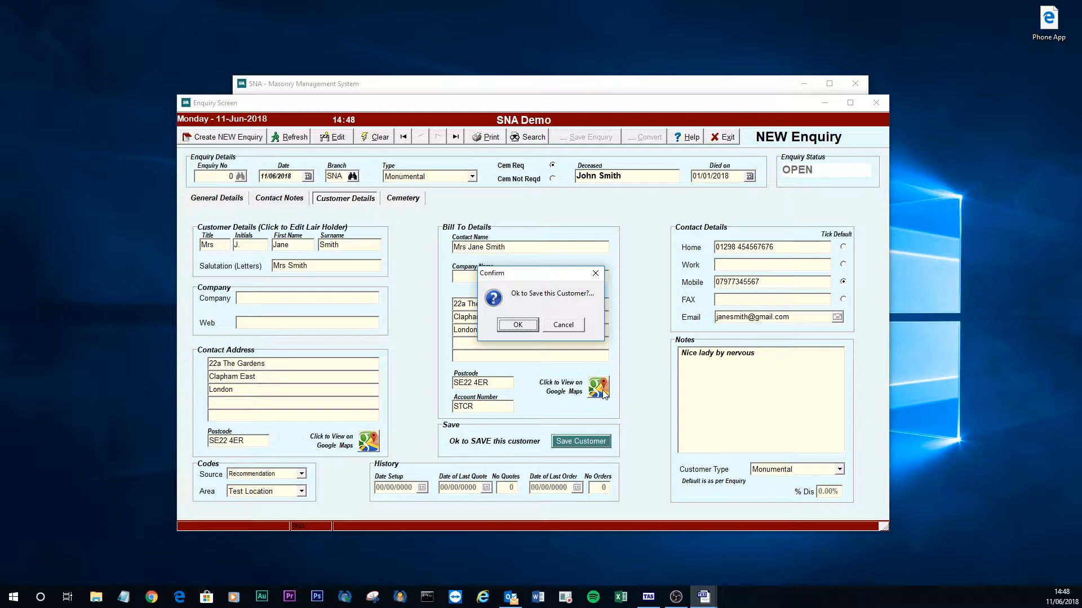
left_click(517, 324)
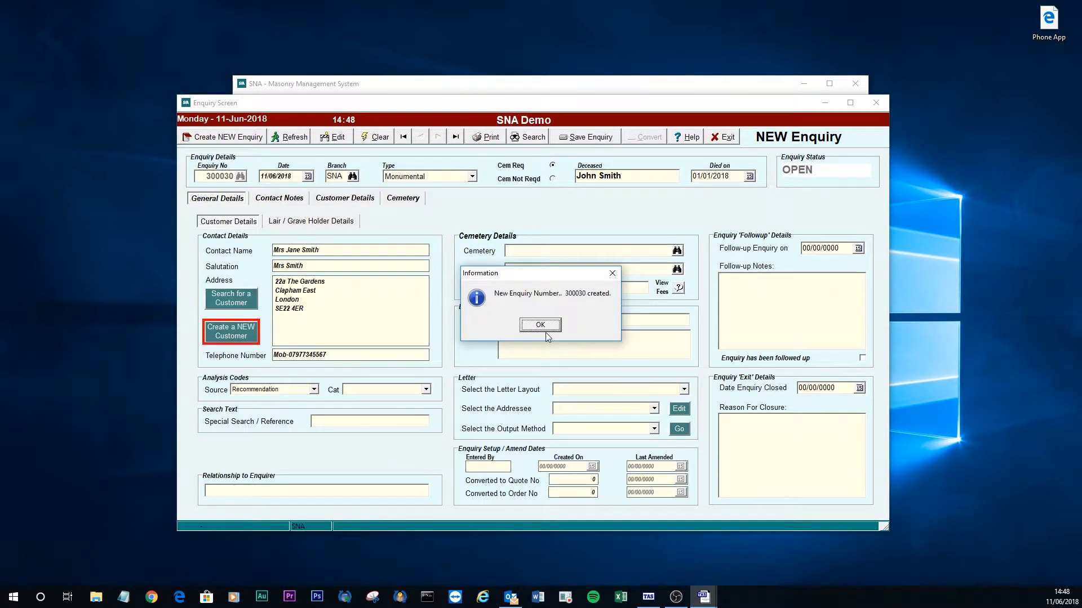
left_click(539, 325)
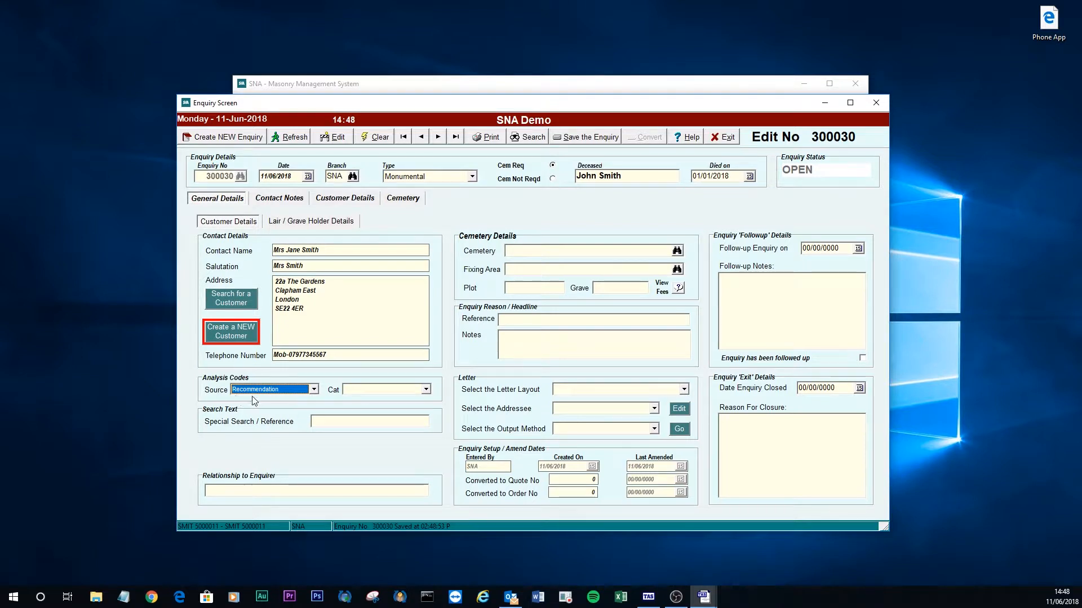
Set the enquiry category to New Memorial and relationship to enquirer to Husband.
left_click(424, 392)
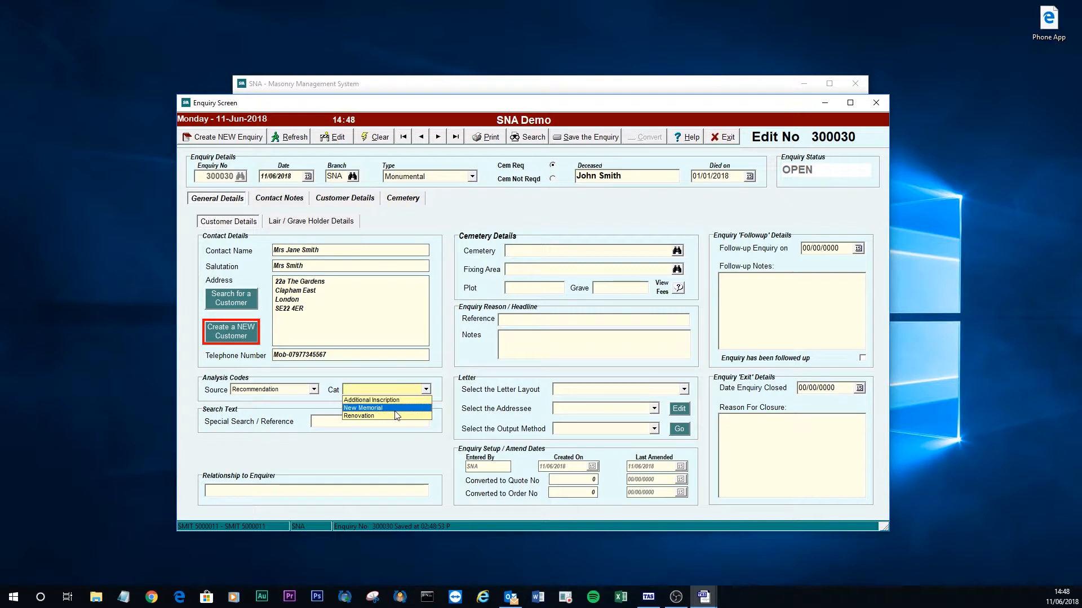
left_click(411, 408)
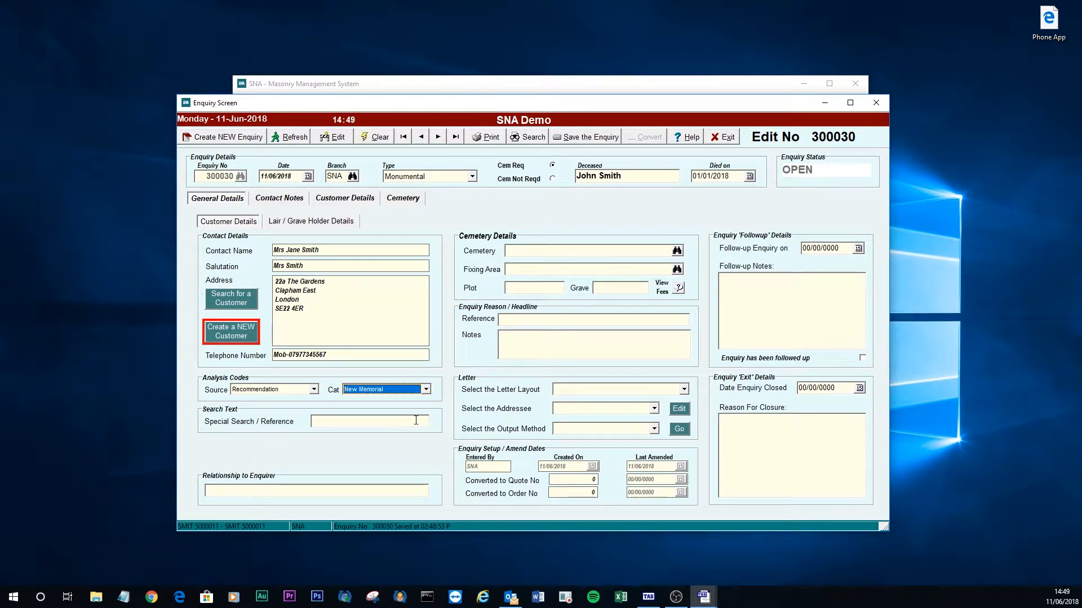
left_click(416, 421)
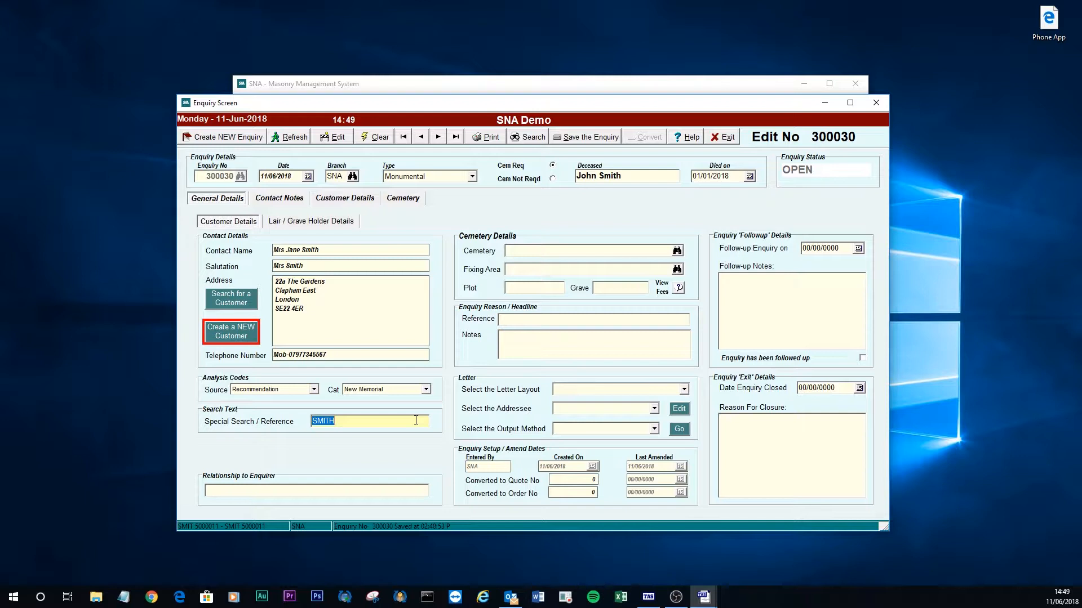
key("Tab")
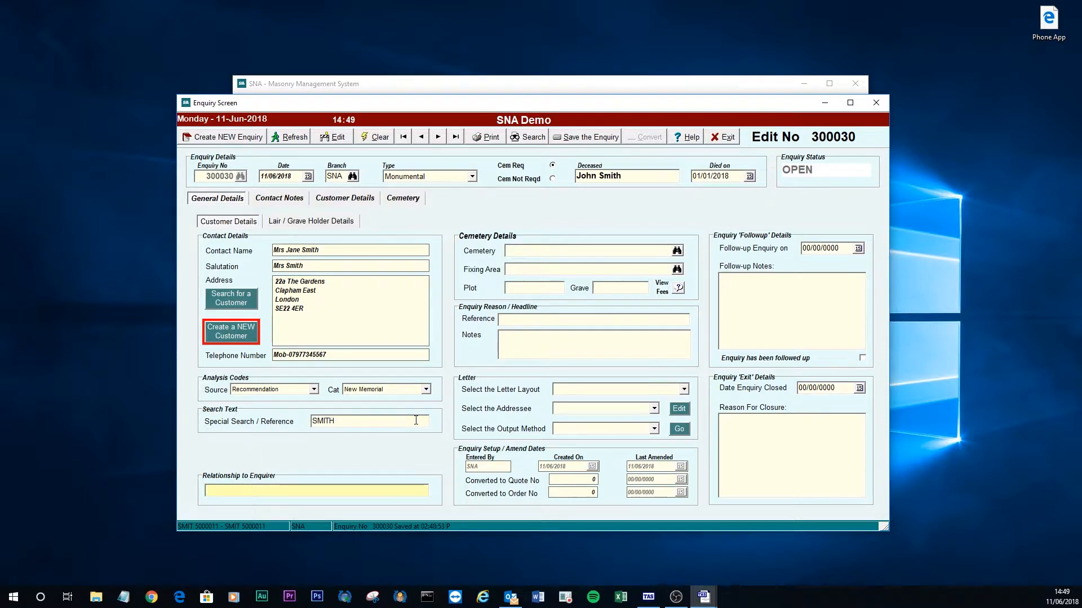
type("Husband")
key("Tab")
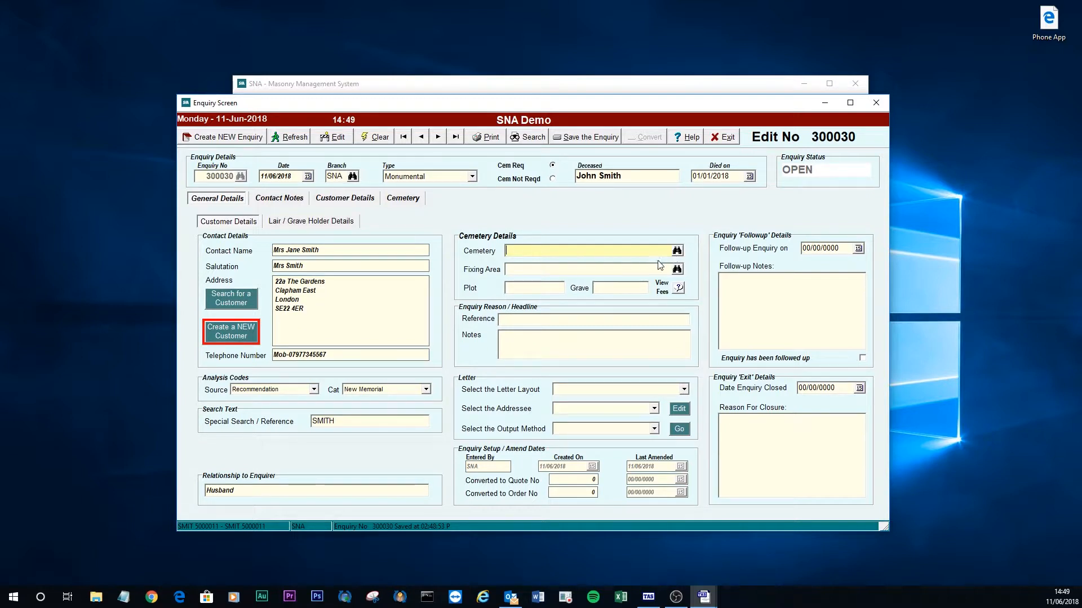
Choose Balgriffin Cemetery and record plot DFDFH and grave 234234.
left_click(676, 270)
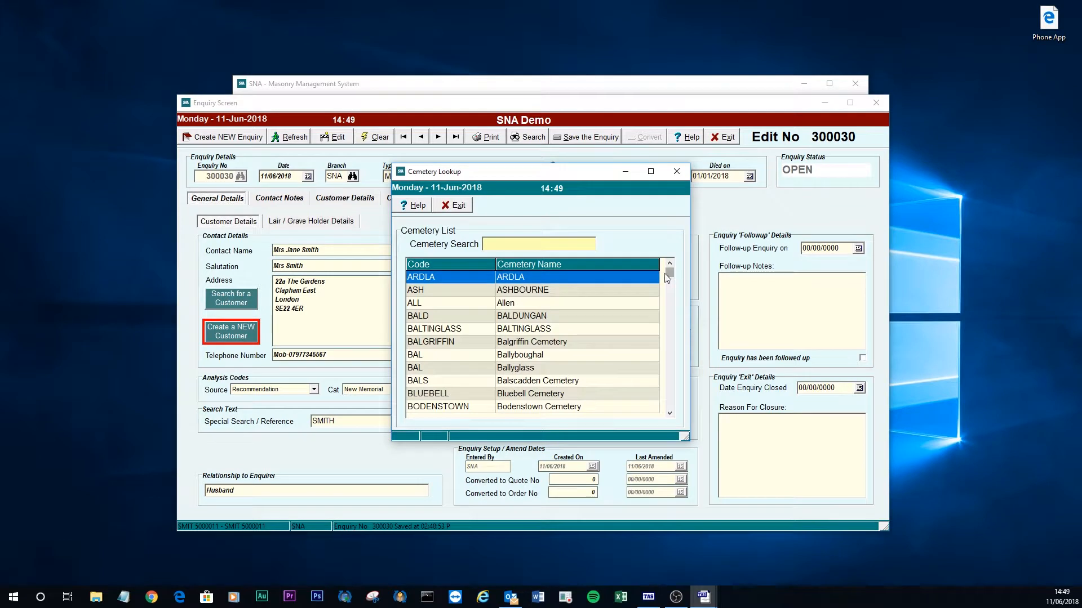
double_click(523, 348)
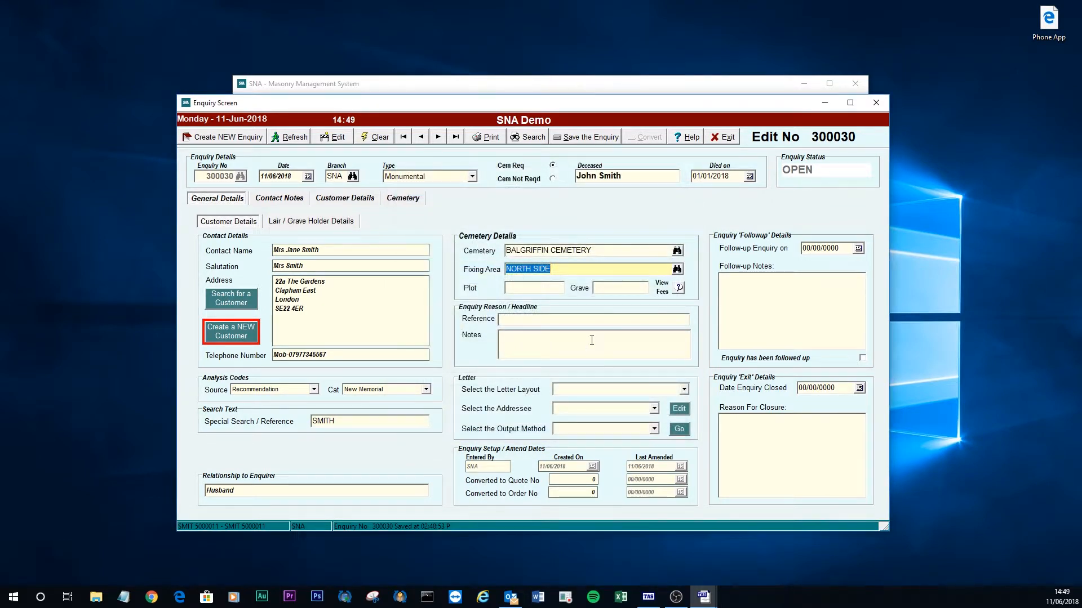
left_click(527, 291)
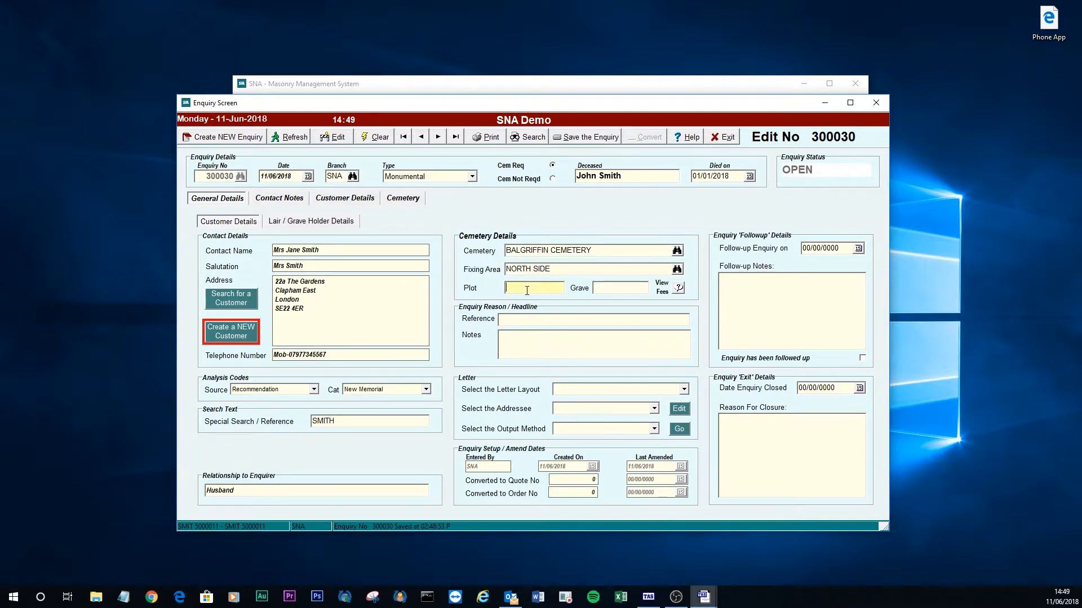
type("DFDFH")
left_click(616, 284)
type("234234")
Choose the £216.74 Cemetery Fee for the letter and save enquiry 300030.
left_click(679, 290)
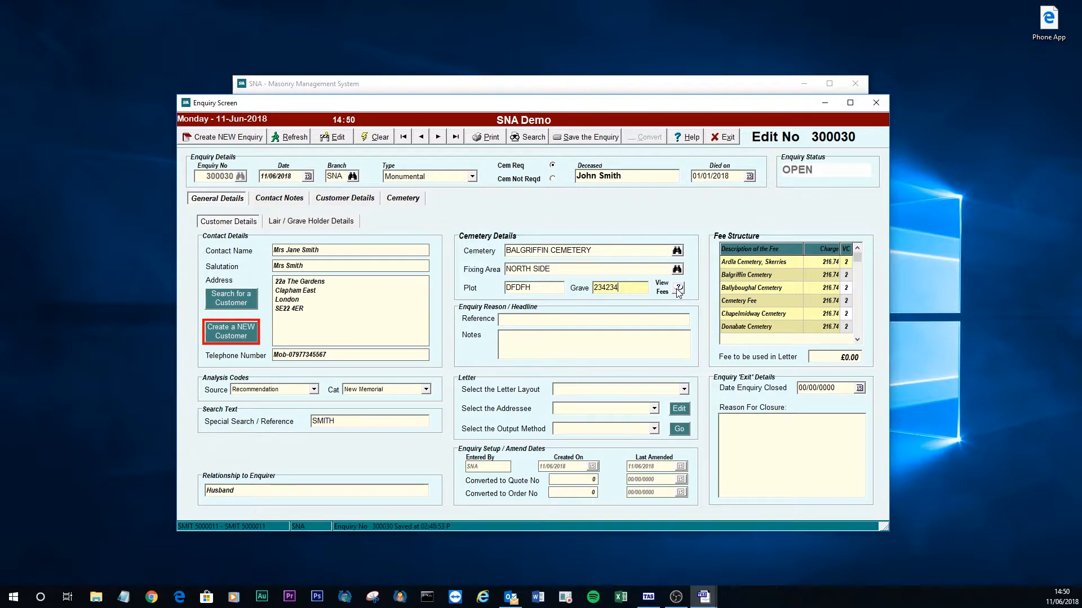
double_click(812, 299)
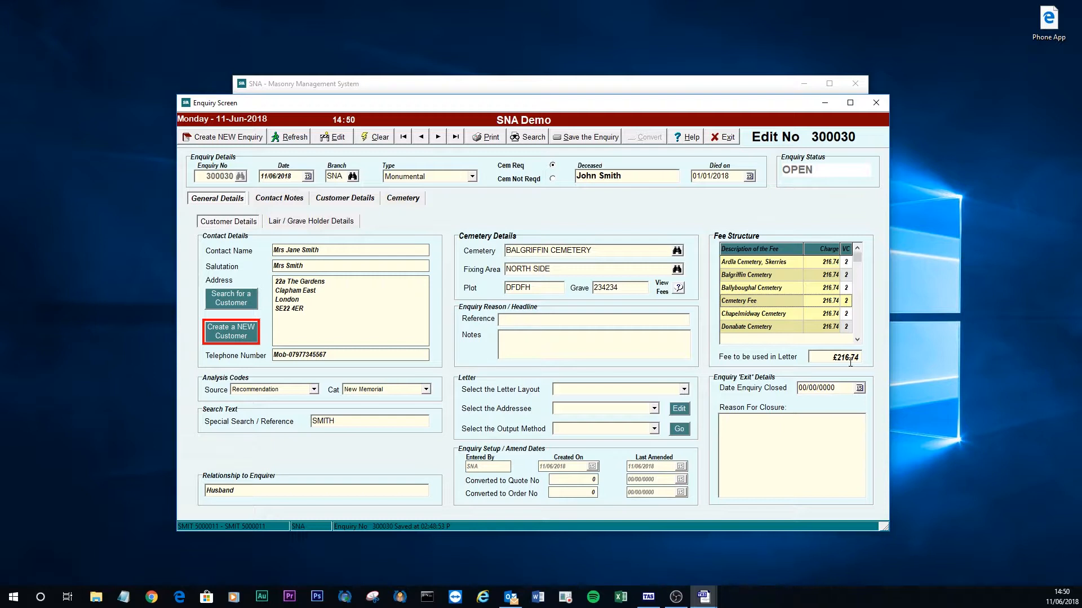
left_click(539, 320)
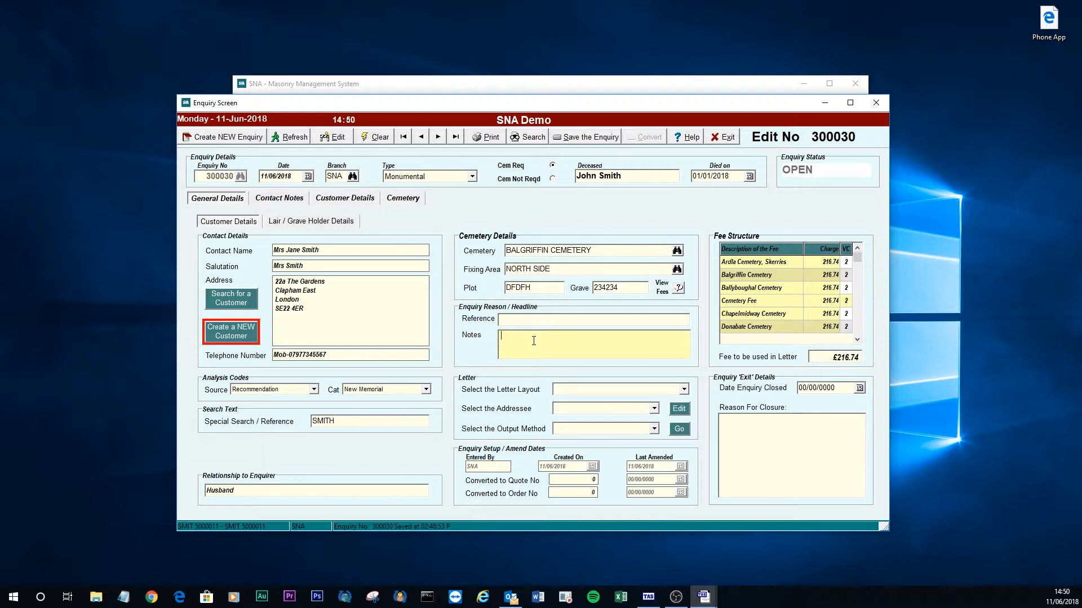
left_click(718, 352)
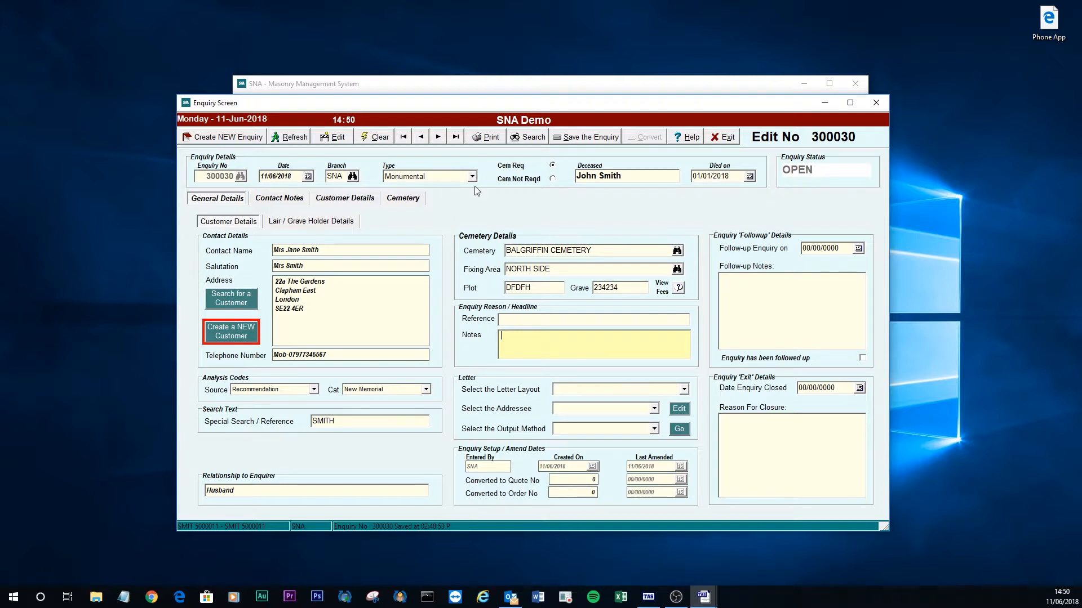
left_click(592, 138)
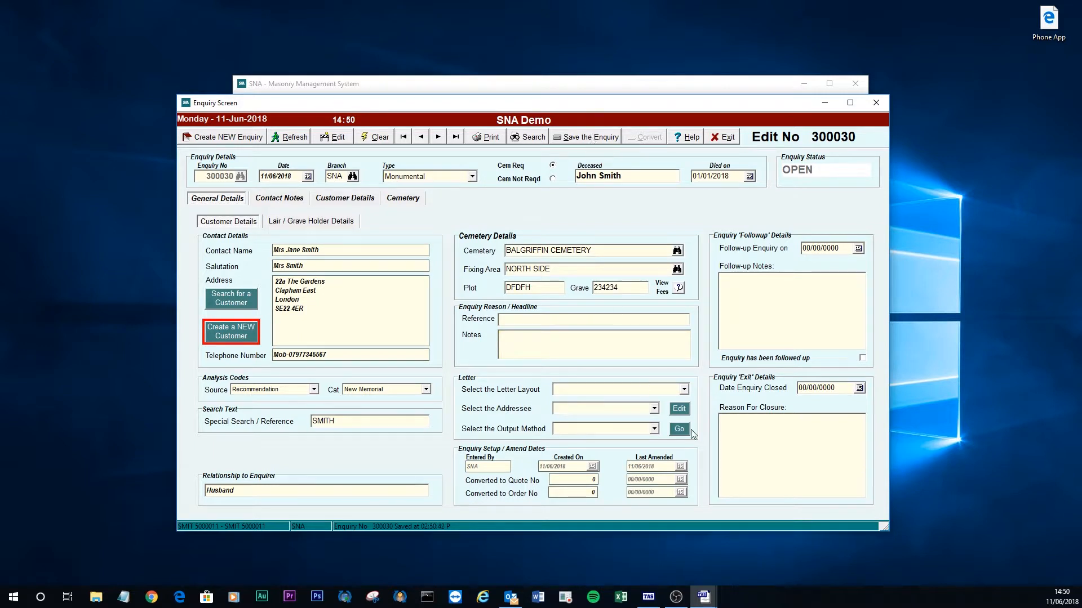
Set the letter layout to F Masters Catalogue Letter, addressed Send to the Customer.
left_click(684, 389)
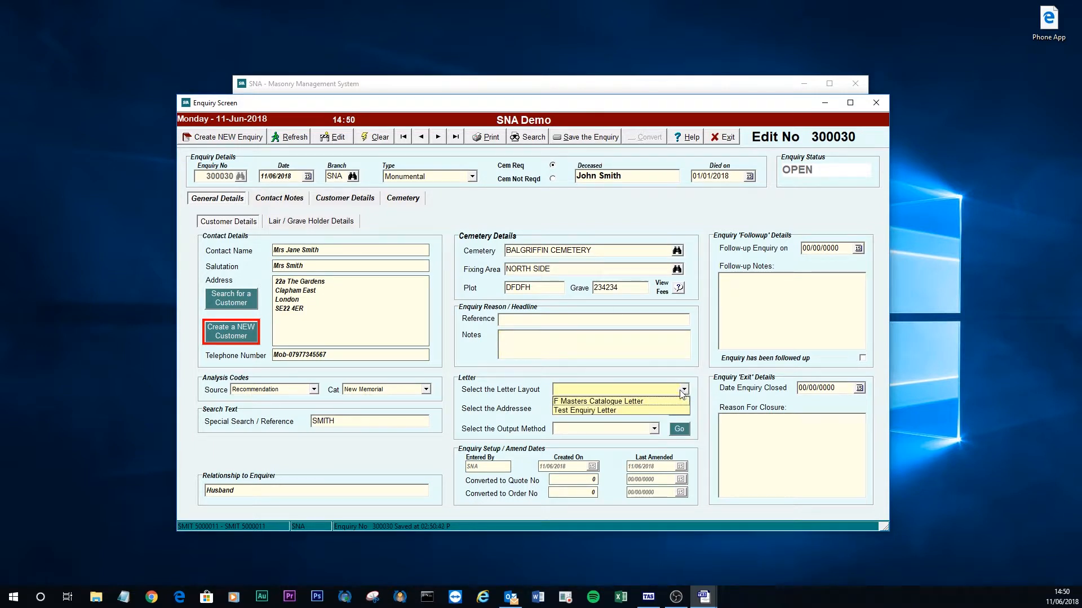
left_click(627, 402)
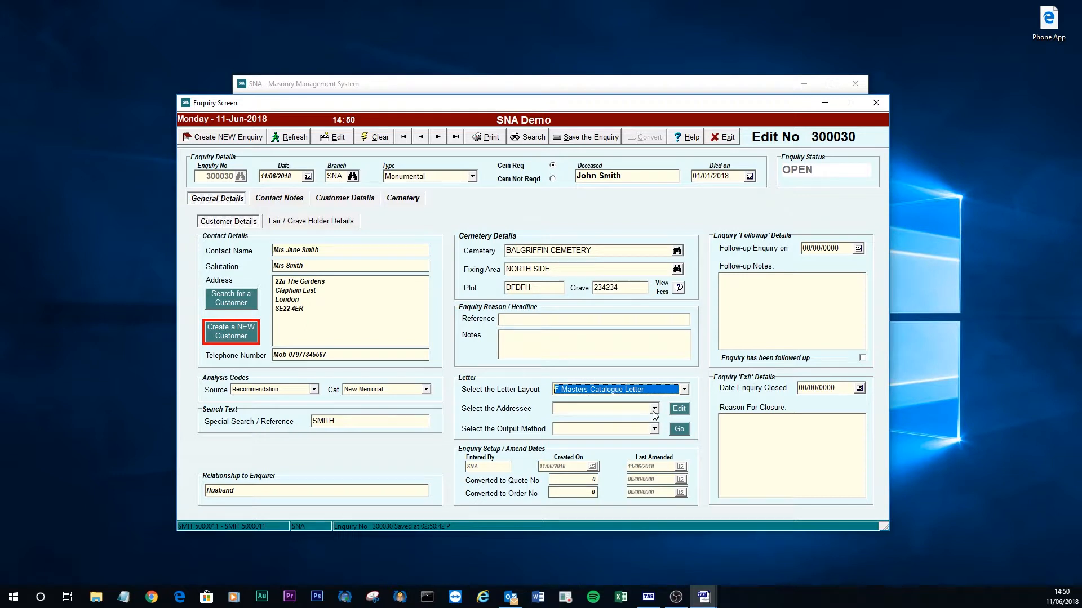
left_click(652, 409)
left_click(621, 425)
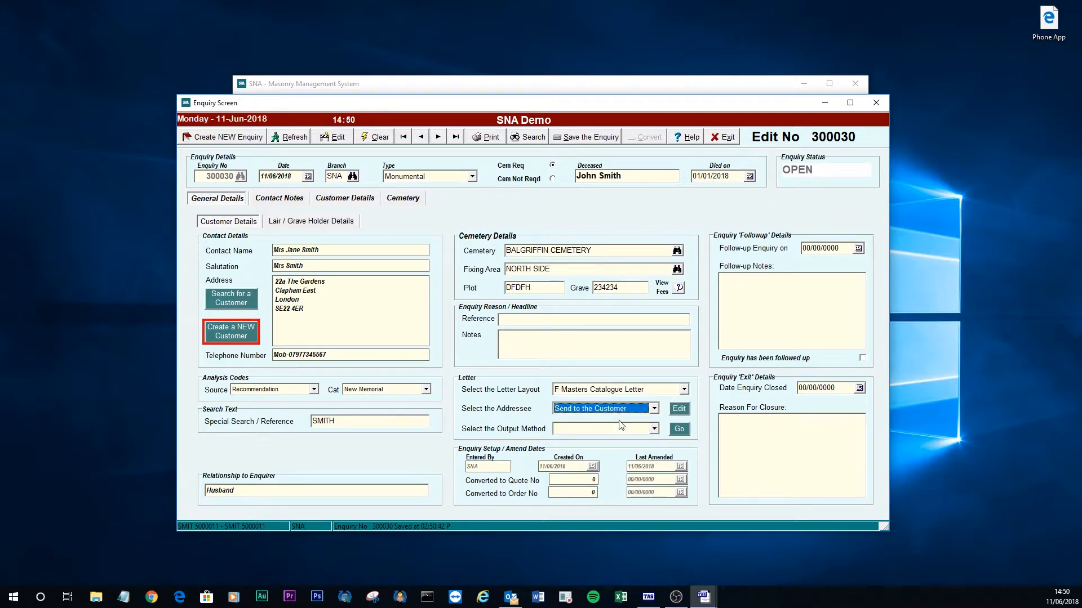
left_click(654, 410)
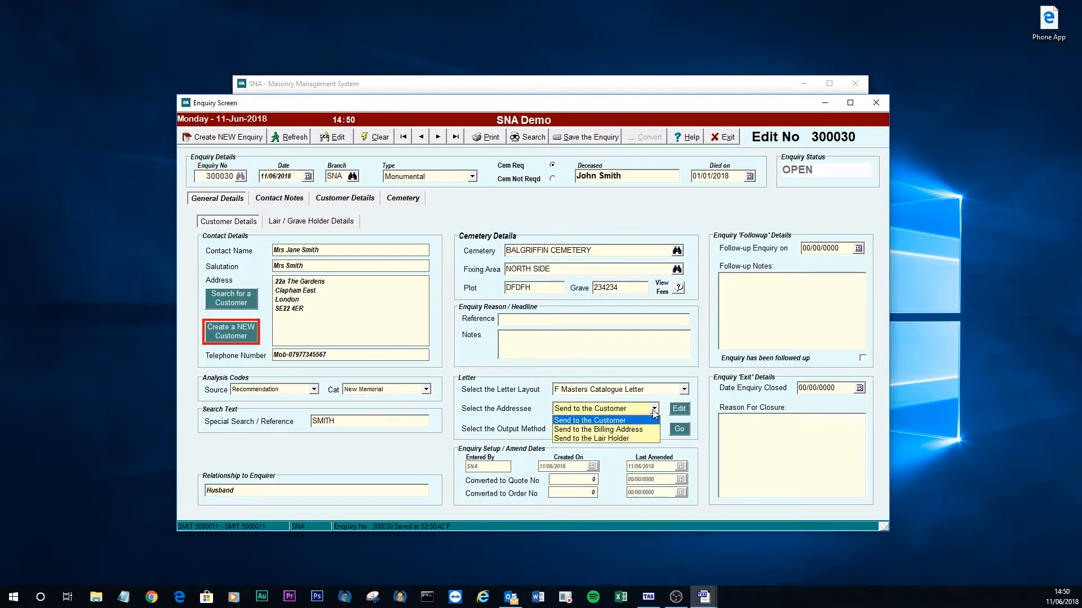
left_click(630, 421)
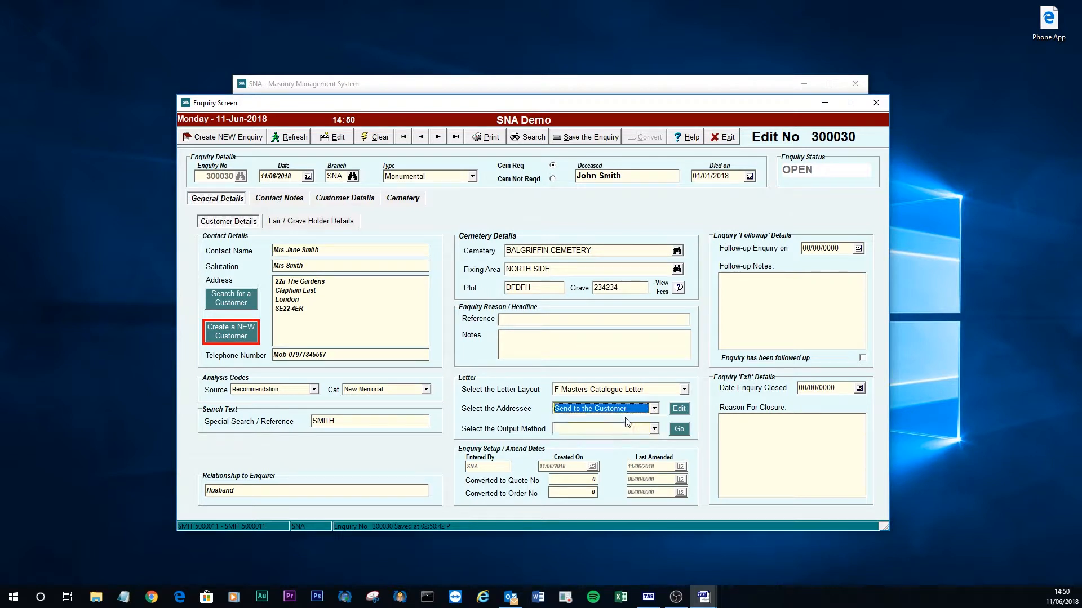
left_click(654, 431)
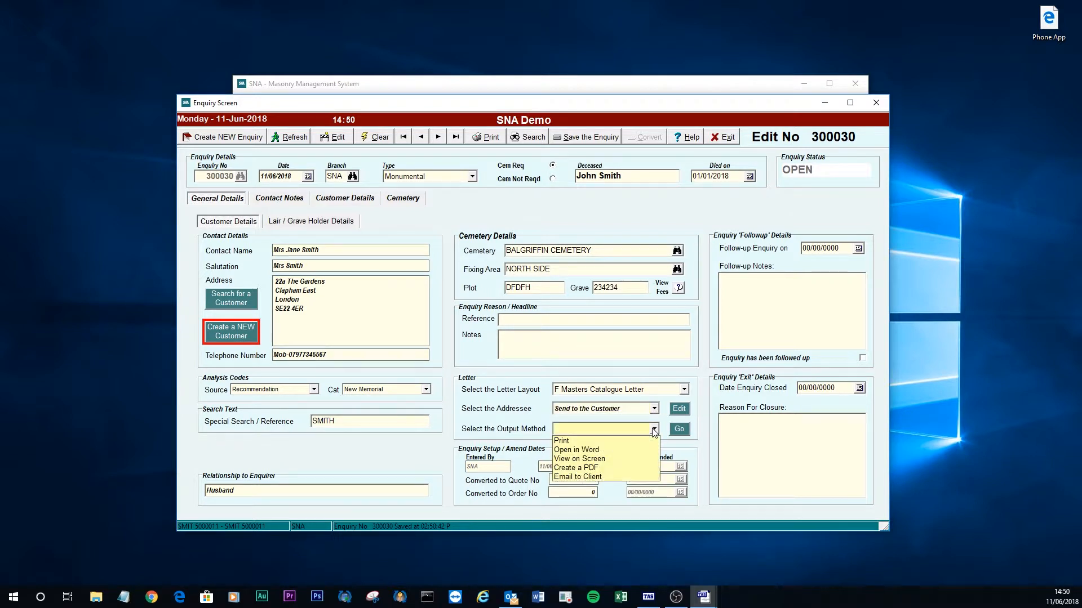
Generate the catalogue letter with View on Screen output, scroll through the preview, then close it.
left_click(603, 461)
left_click(681, 431)
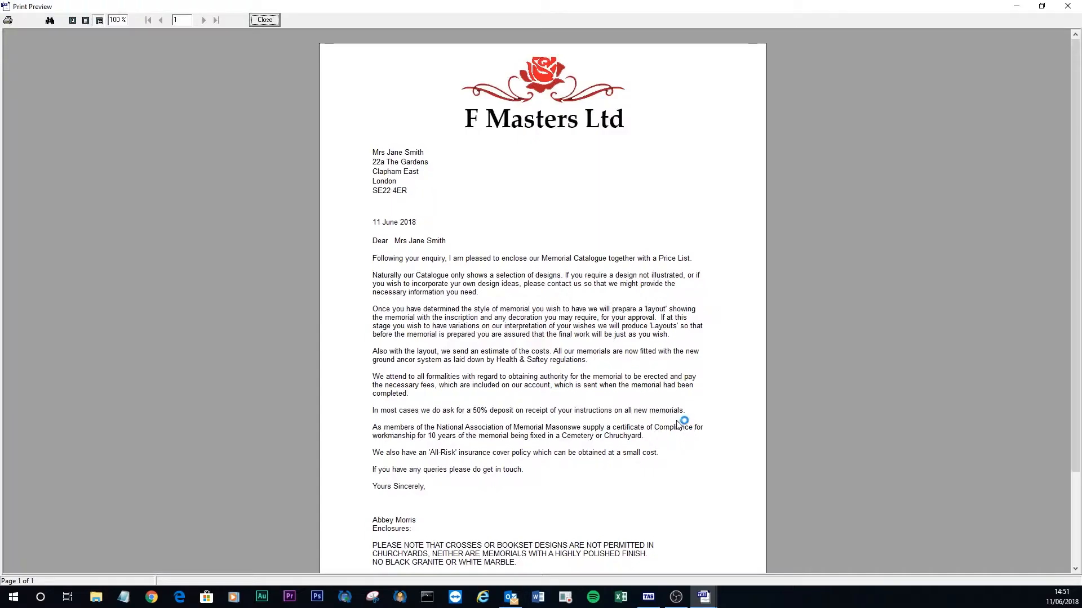
mouse_move(1073, 219)
left_mouse_down()
mouse_move(1073, 316)
mouse_move(1074, 232)
left_mouse_up()
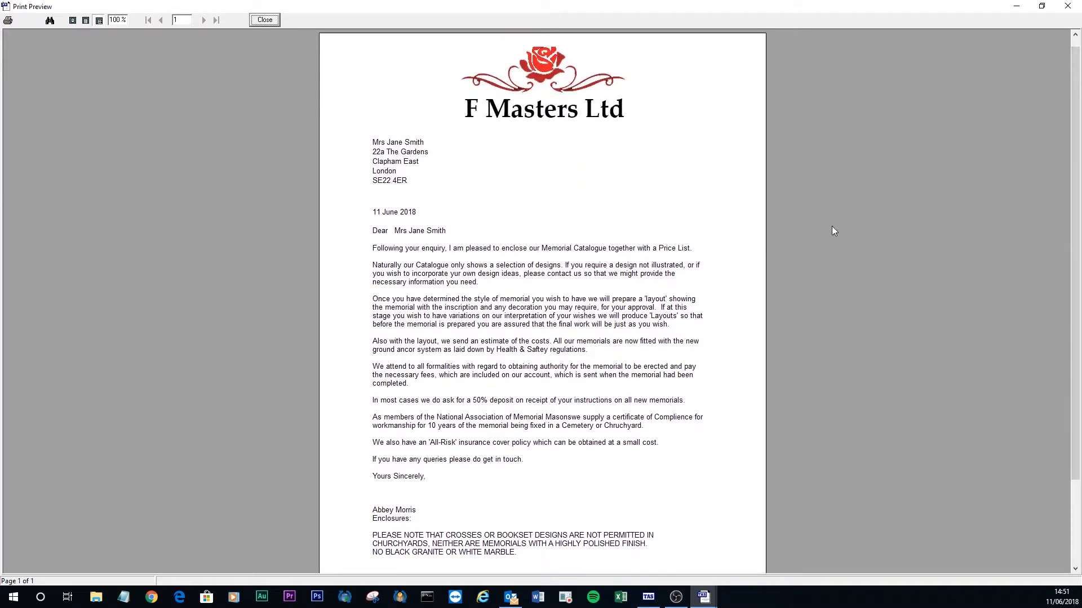
left_click_drag(1074, 264, 1073, 385)
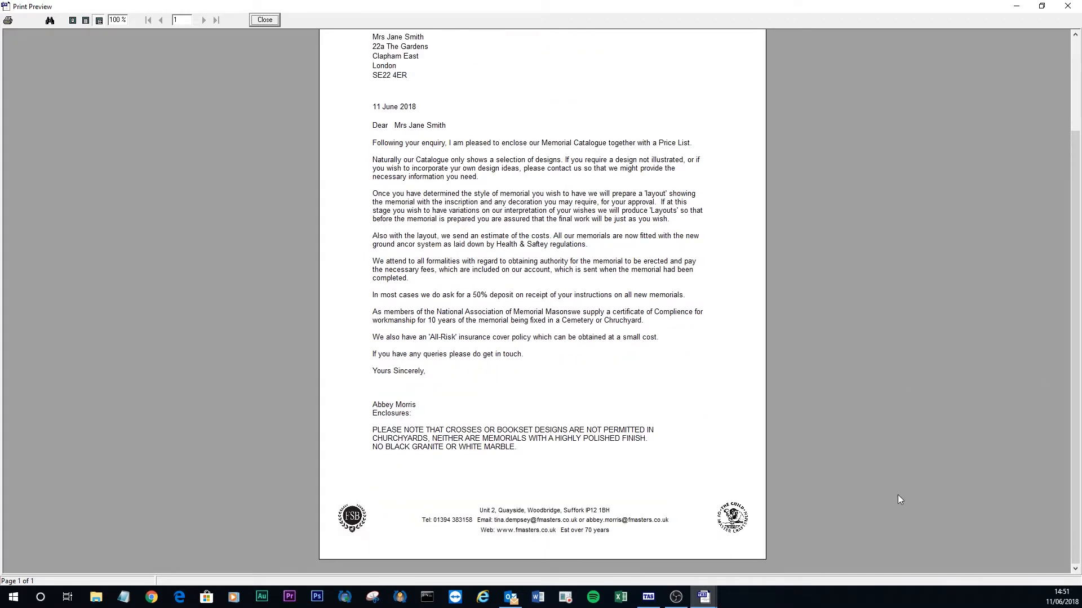
left_click_drag(1074, 476, 1073, 386)
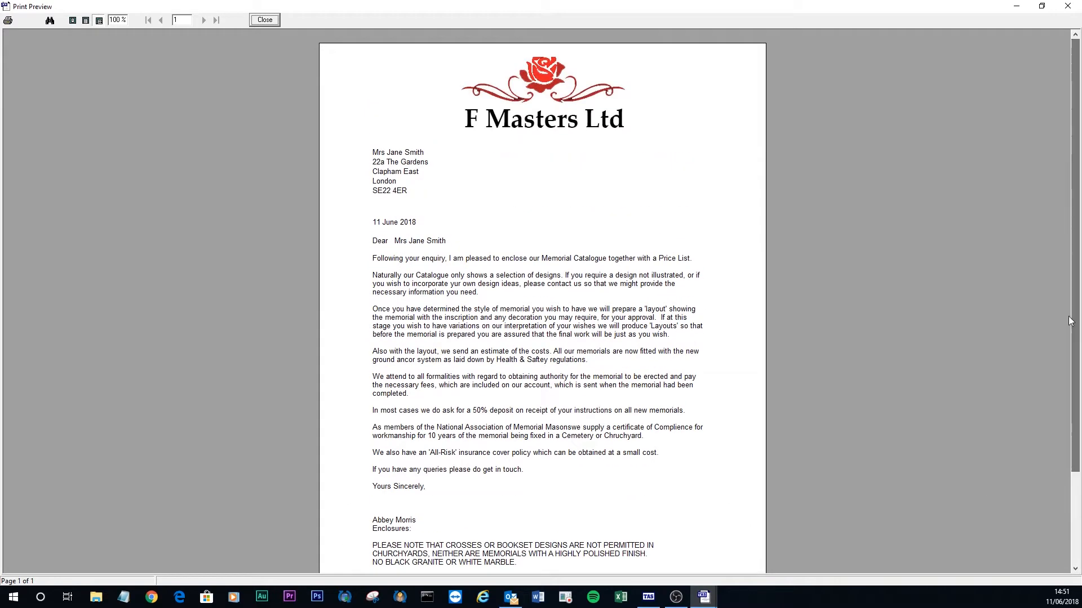
left_click(265, 19)
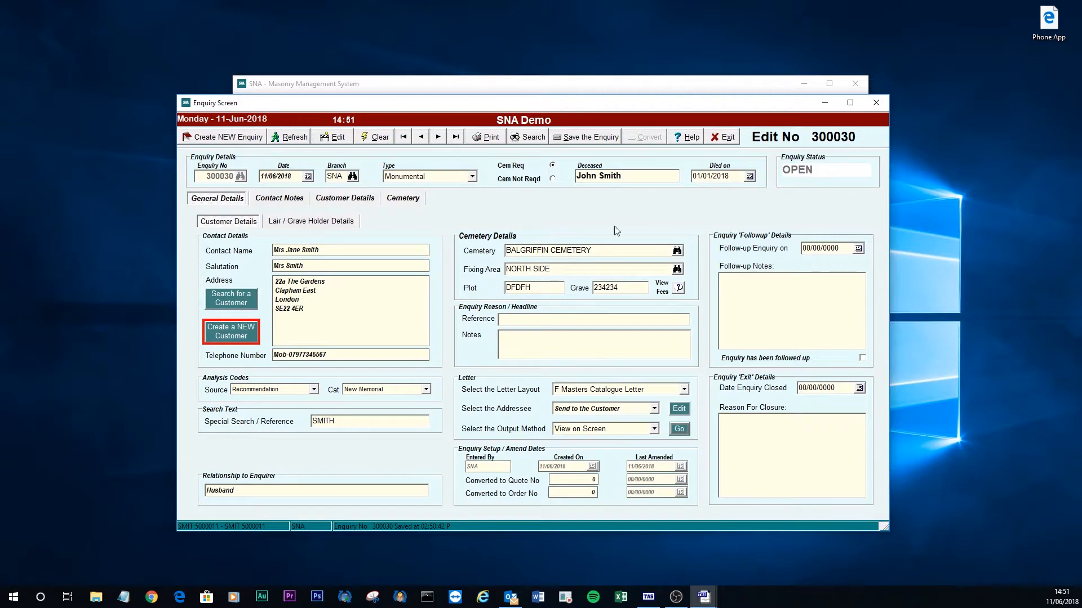
Save the enquiry, clear the form, and preview the List of Enquiries Needing Follow-up report.
left_click(590, 141)
left_click(376, 139)
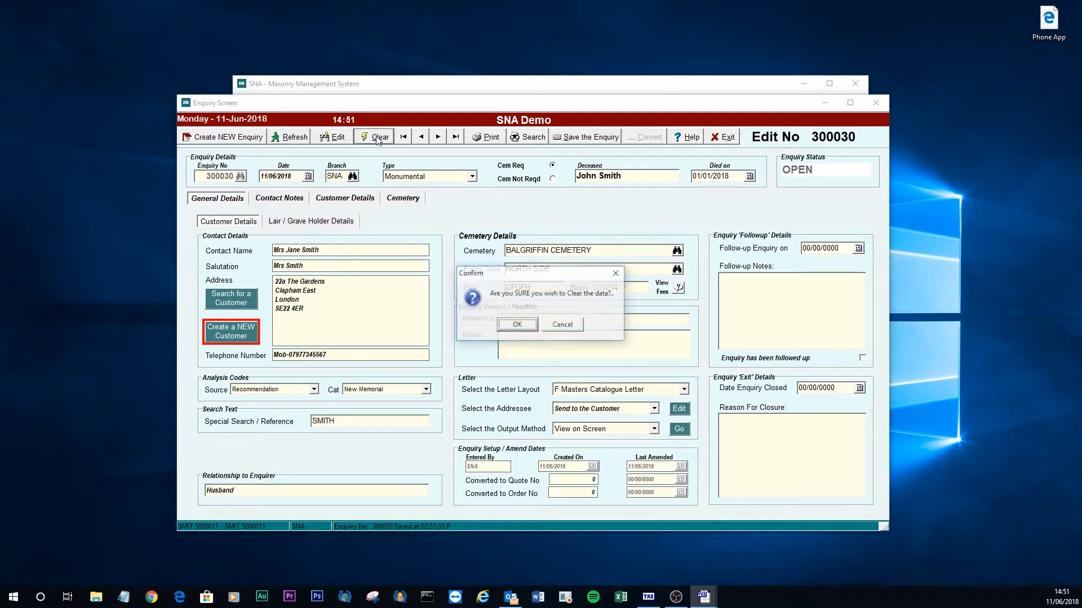
left_click(517, 325)
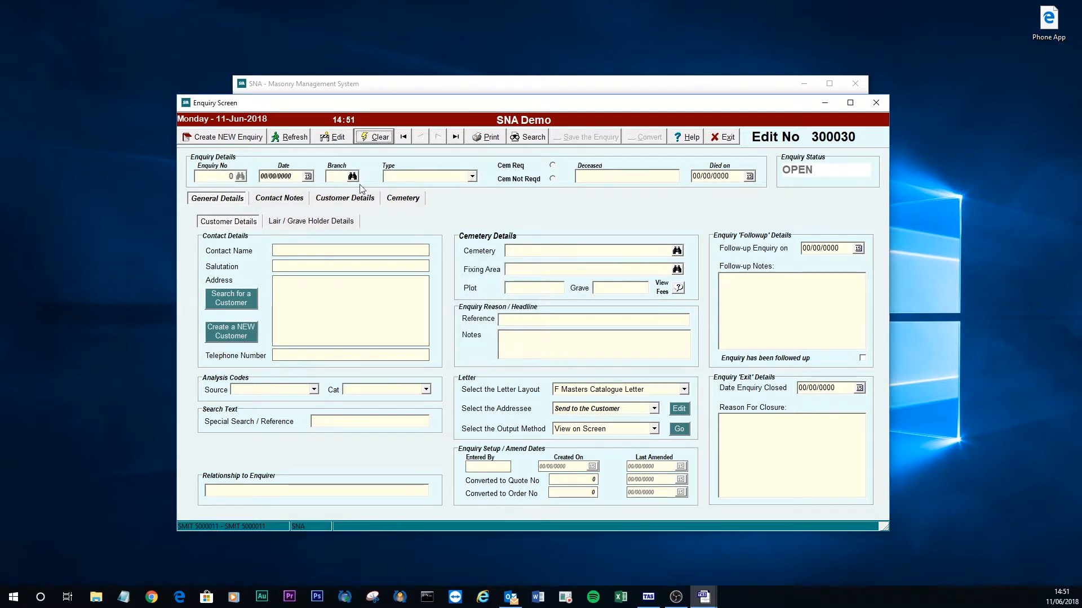
left_click(486, 138)
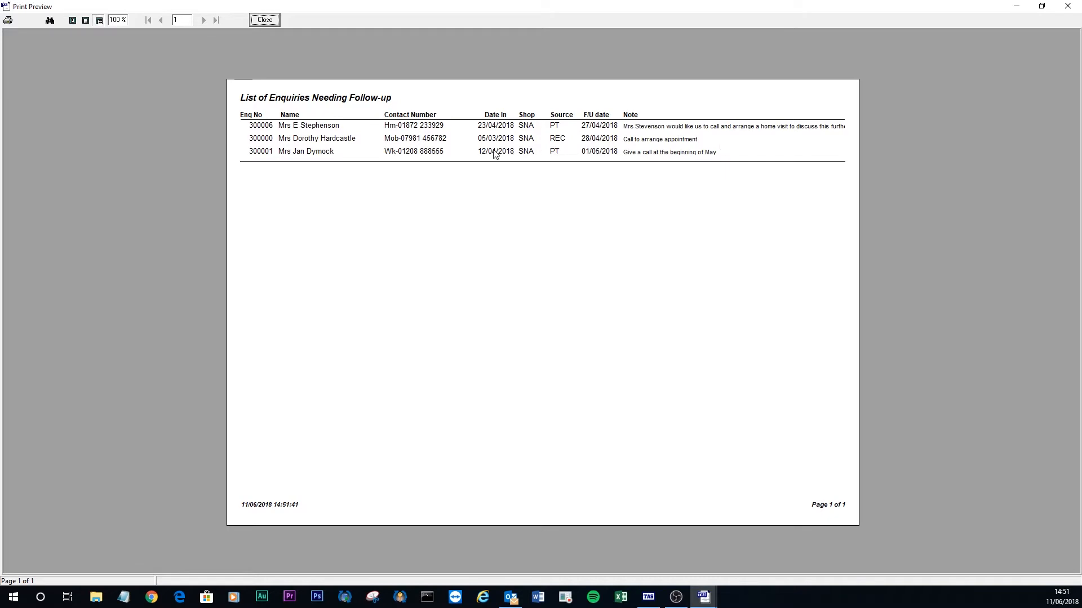
Close the follow-up report preview to return to the Enquiry Screen.
left_click(266, 23)
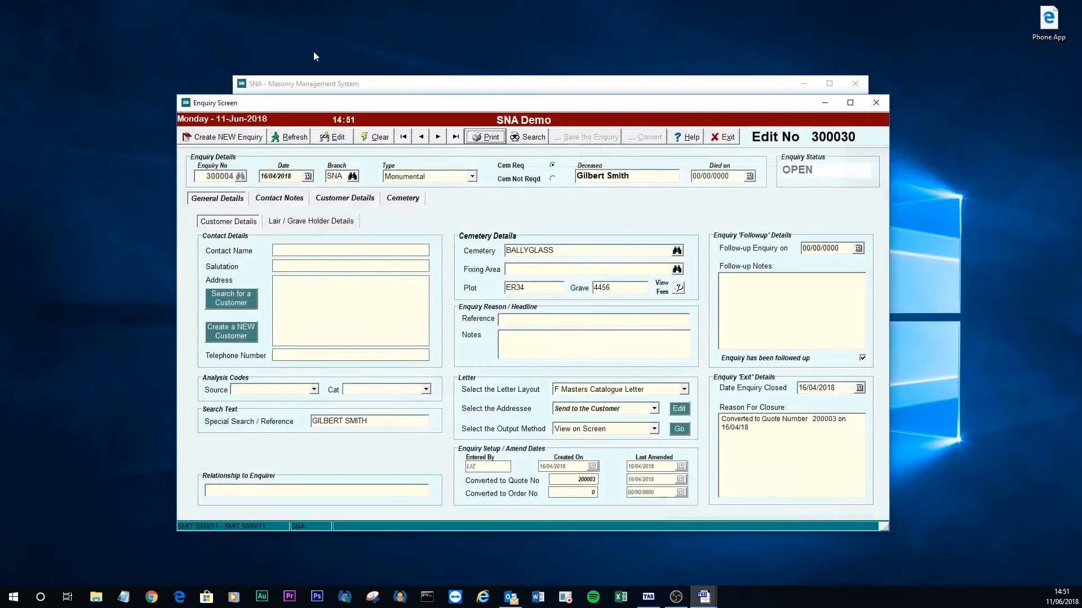
Search enquiries by the deceased's surname and open enquiry 300030 from the matches.
left_click(532, 143)
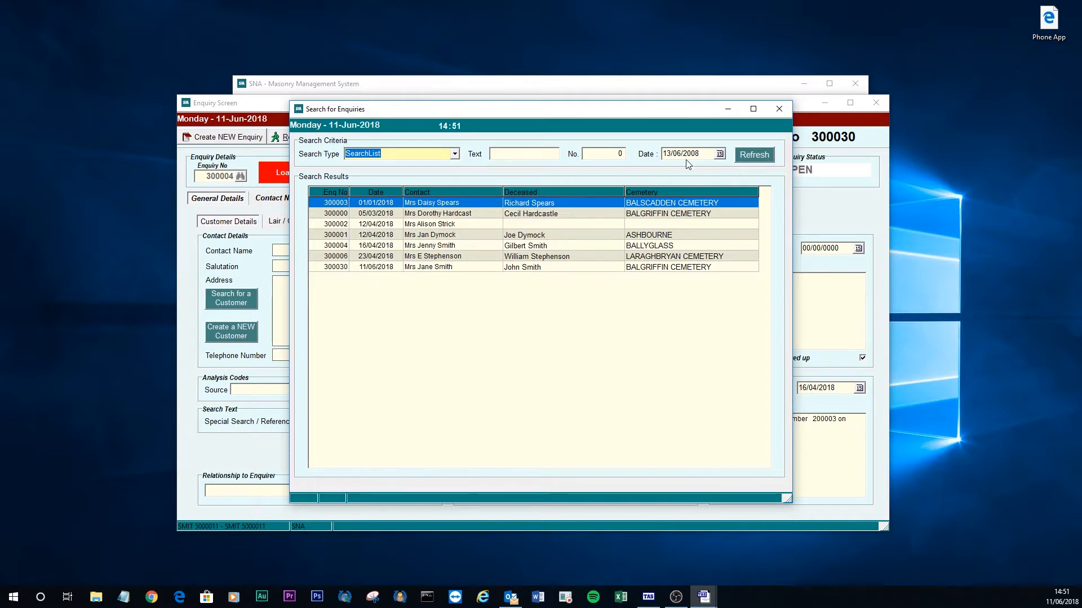
left_click(455, 155)
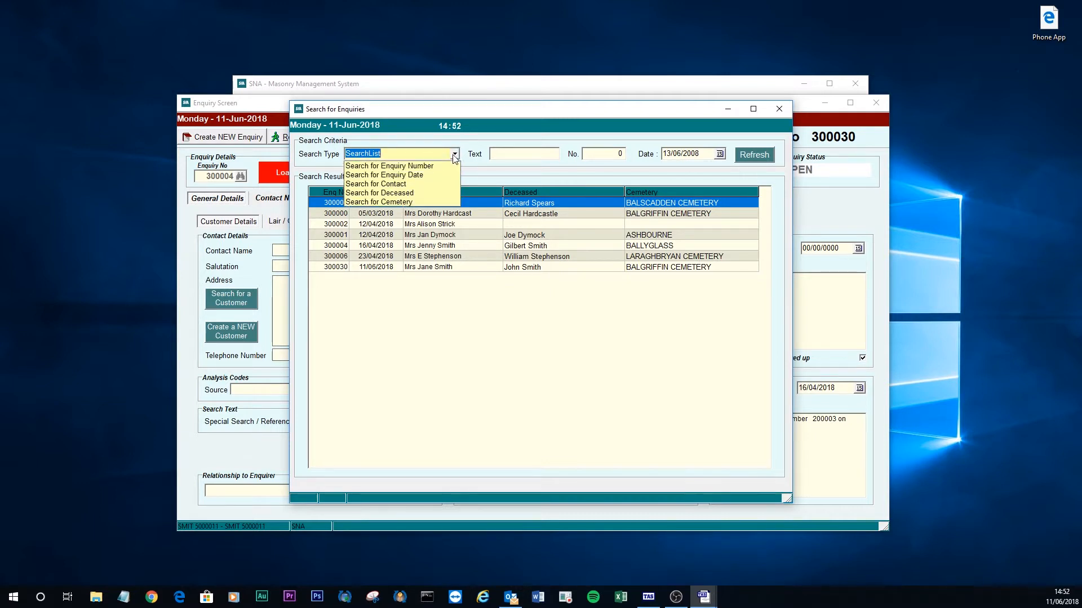
left_click(422, 193)
left_click(508, 155)
type("smith")
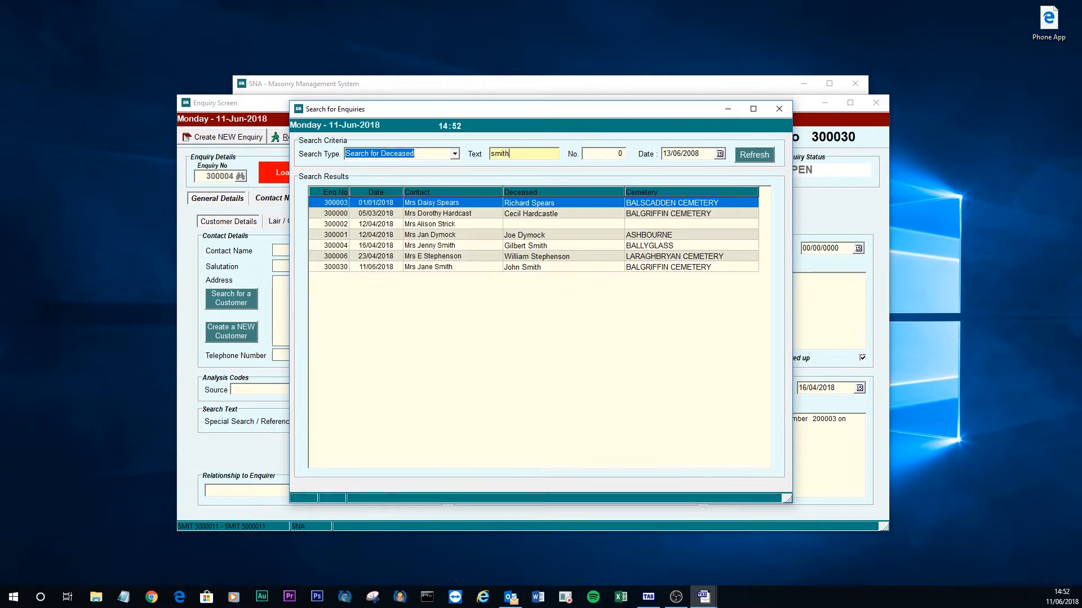
key("Tab")
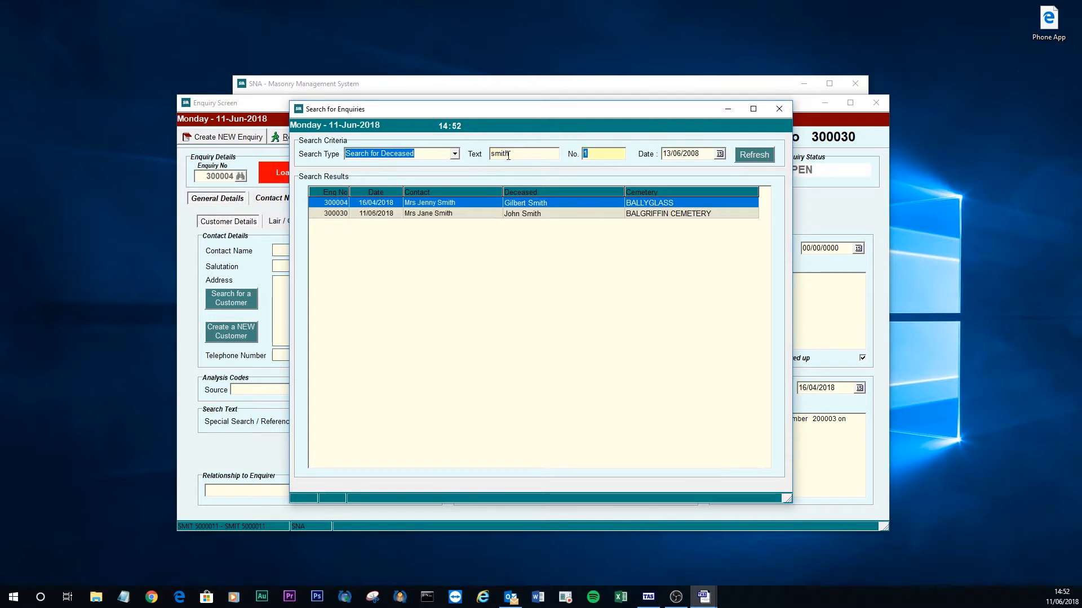
double_click(529, 214)
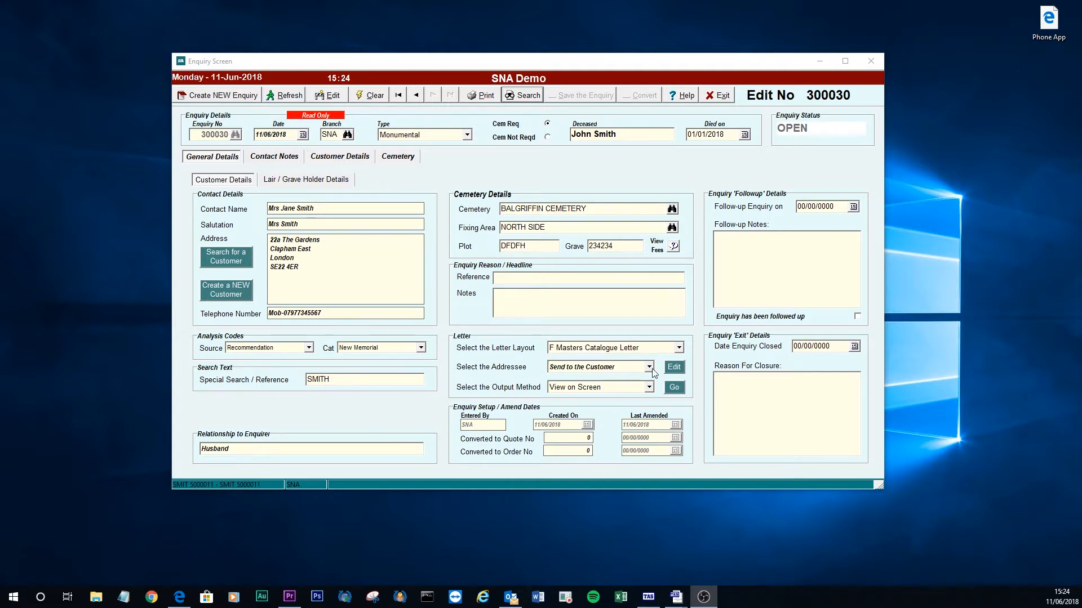
Put enquiry 300030 into edit mode, save it, and show its Contact Notes page.
left_click(335, 99)
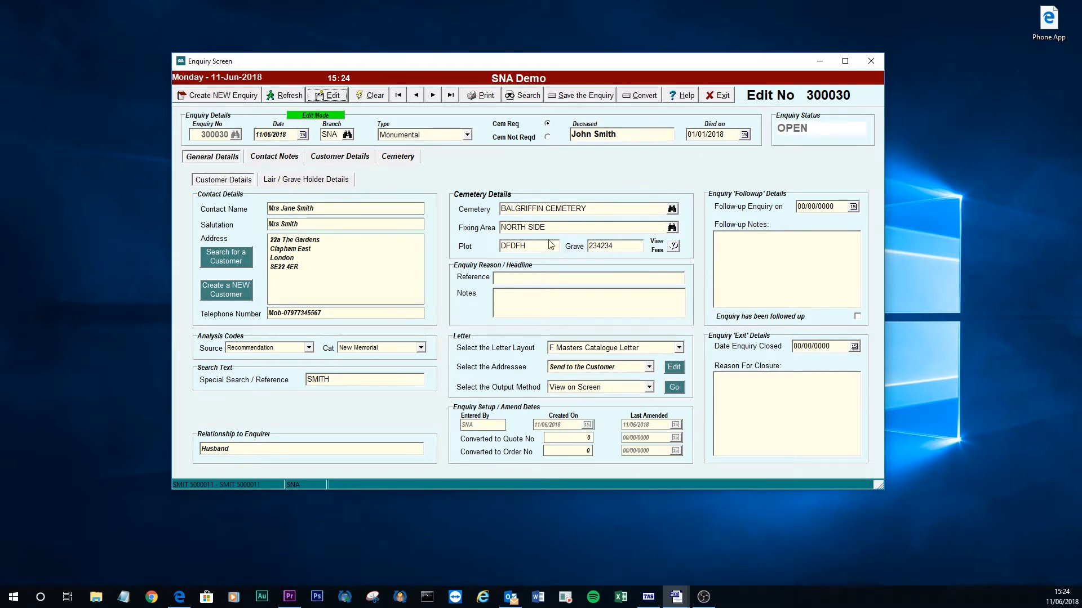
left_click(587, 97)
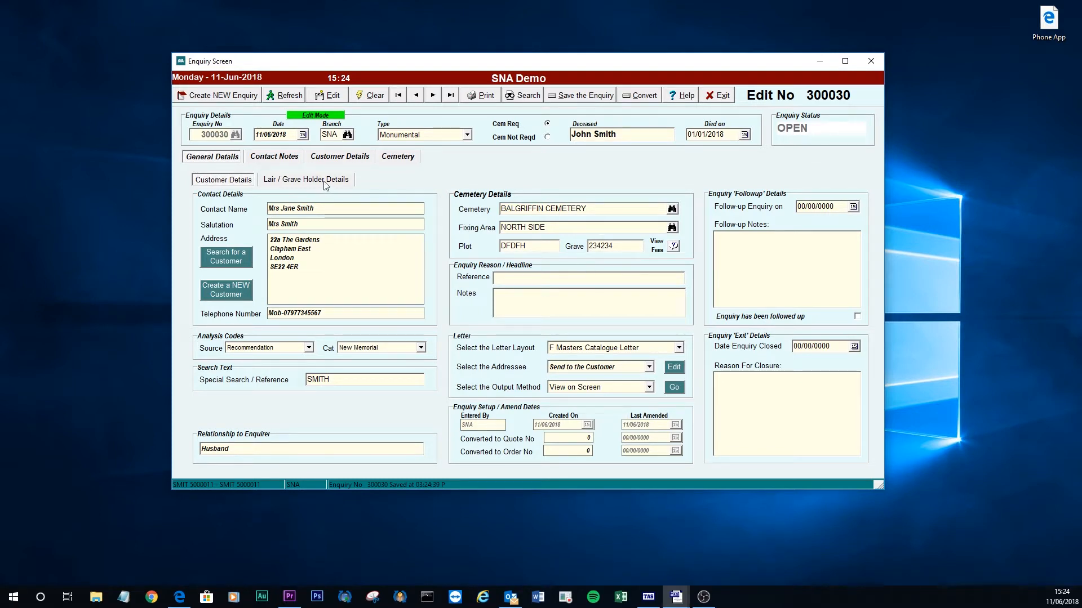
left_click(292, 160)
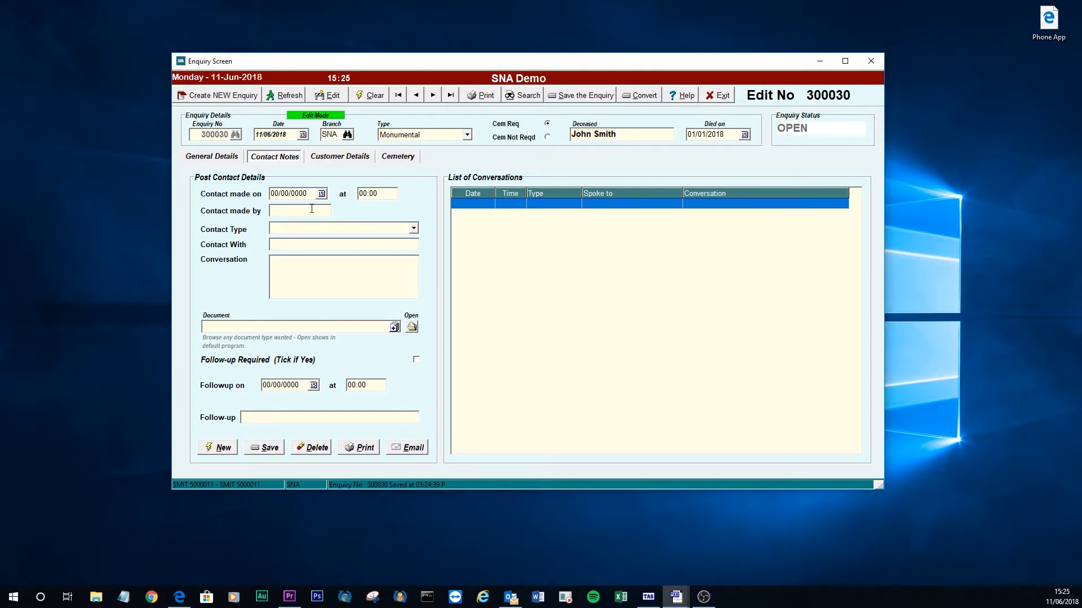
Start a new Face to Face Conversation note, filling in the staff member and the contact's name.
left_click(216, 451)
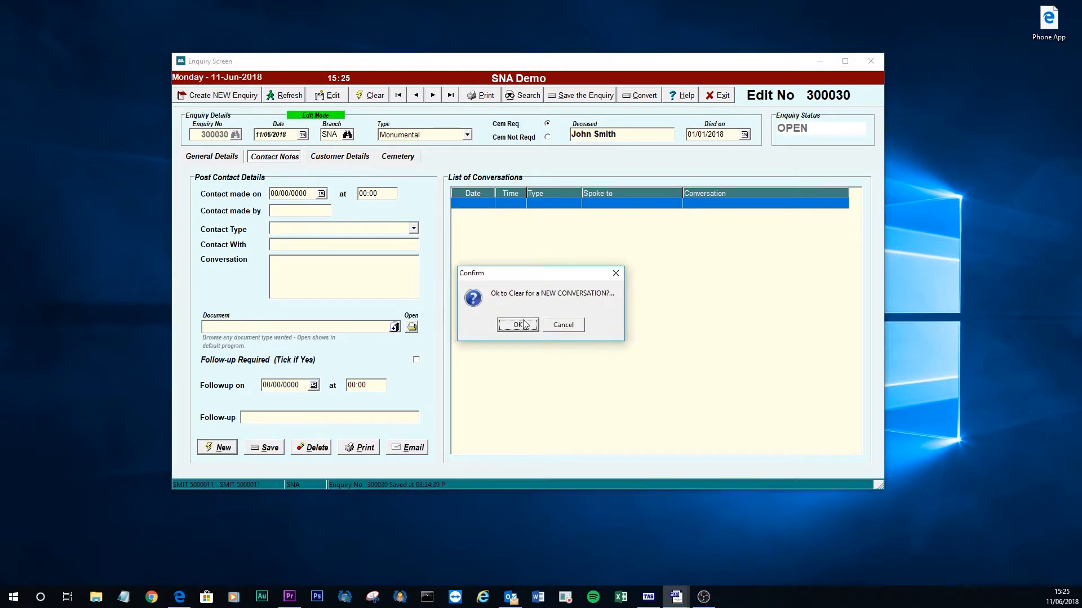
left_click(517, 325)
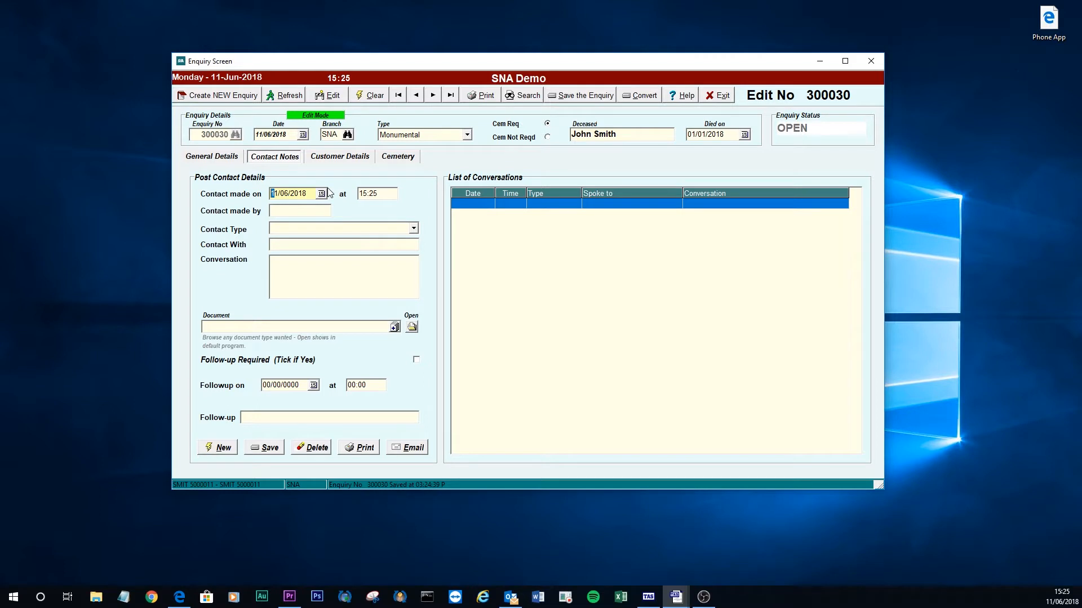
key("Tab")
key("Tab")
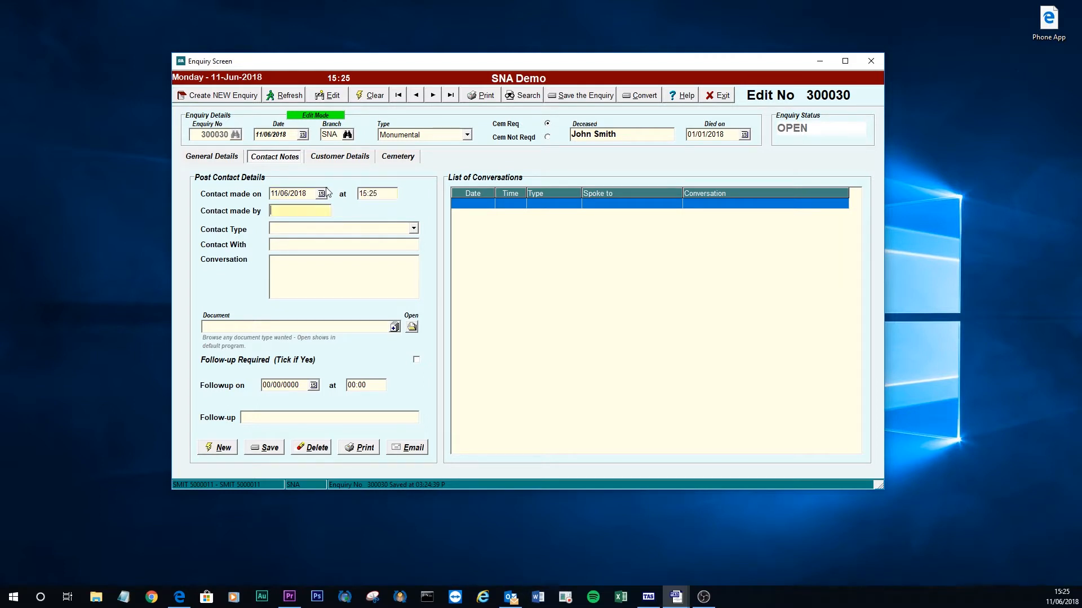
type("SIMON")
left_click(413, 229)
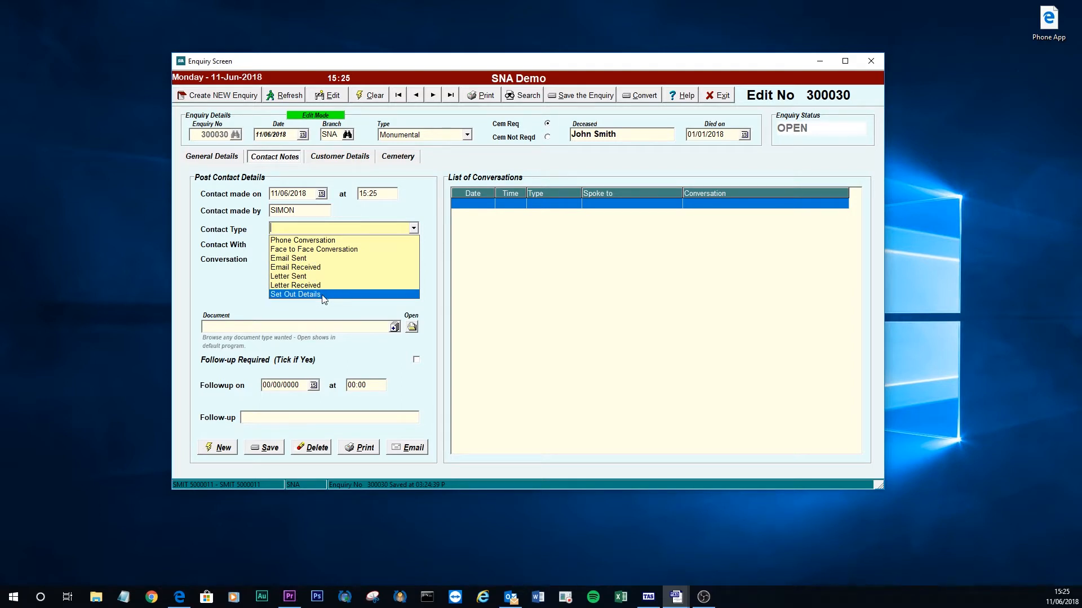
left_click(324, 249)
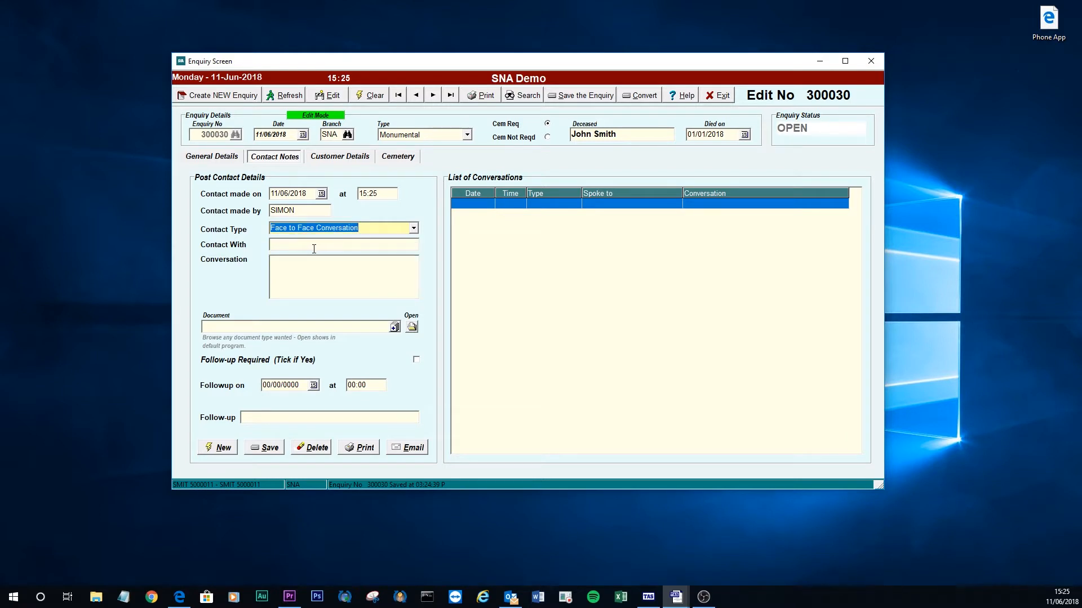
left_click(314, 246)
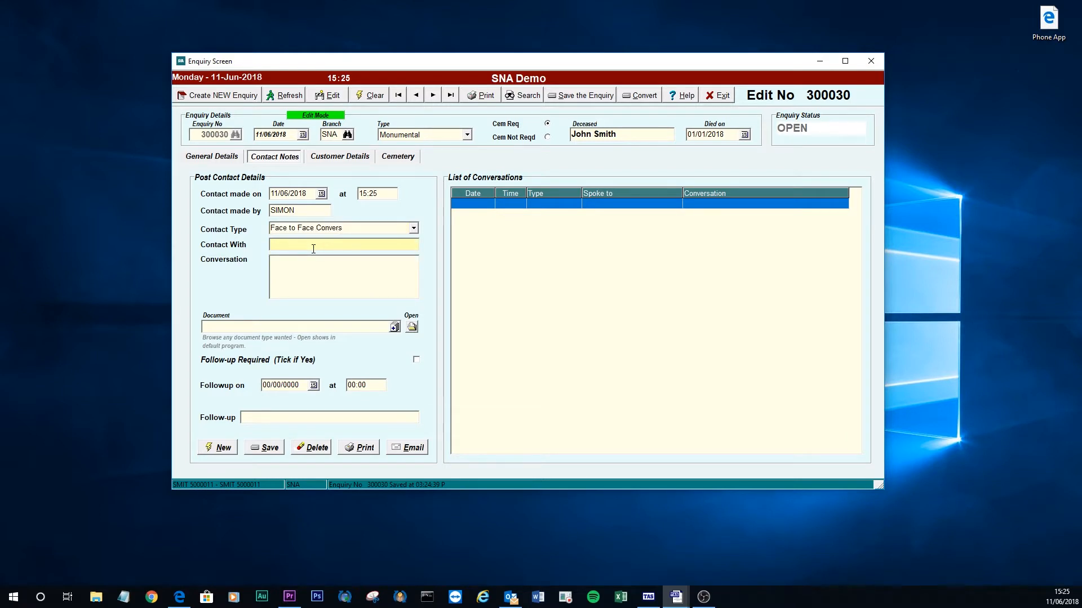
type("Jane")
Record the brochure conversation with a 25/06/2018 follow-up to book an appointment, save it, view Customer Details.
left_click(290, 262)
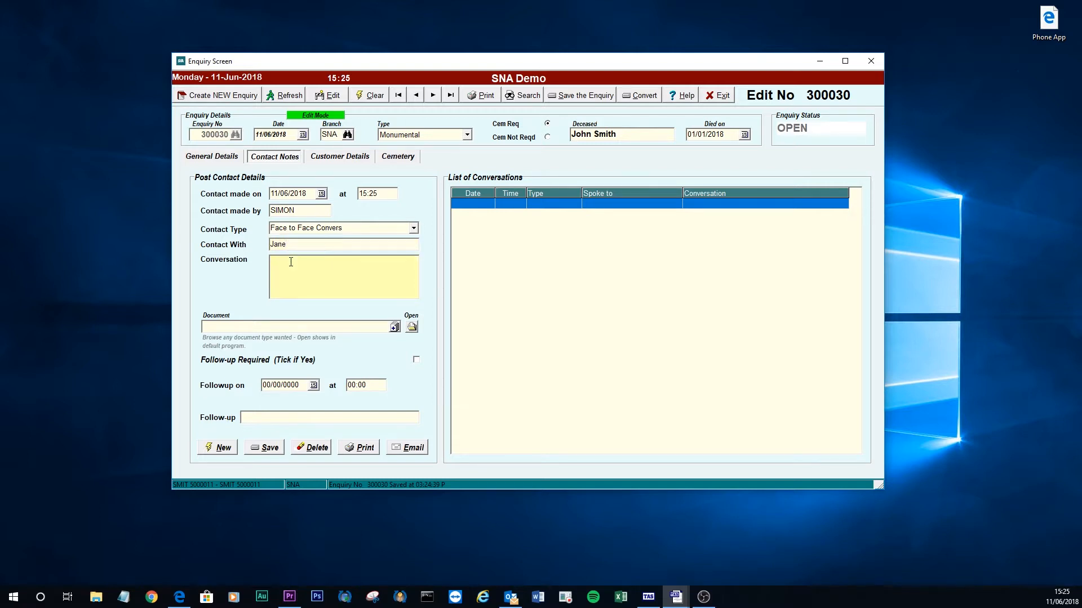
type("We would send our brochure then call in 2 weeks to followup.")
left_click(292, 385)
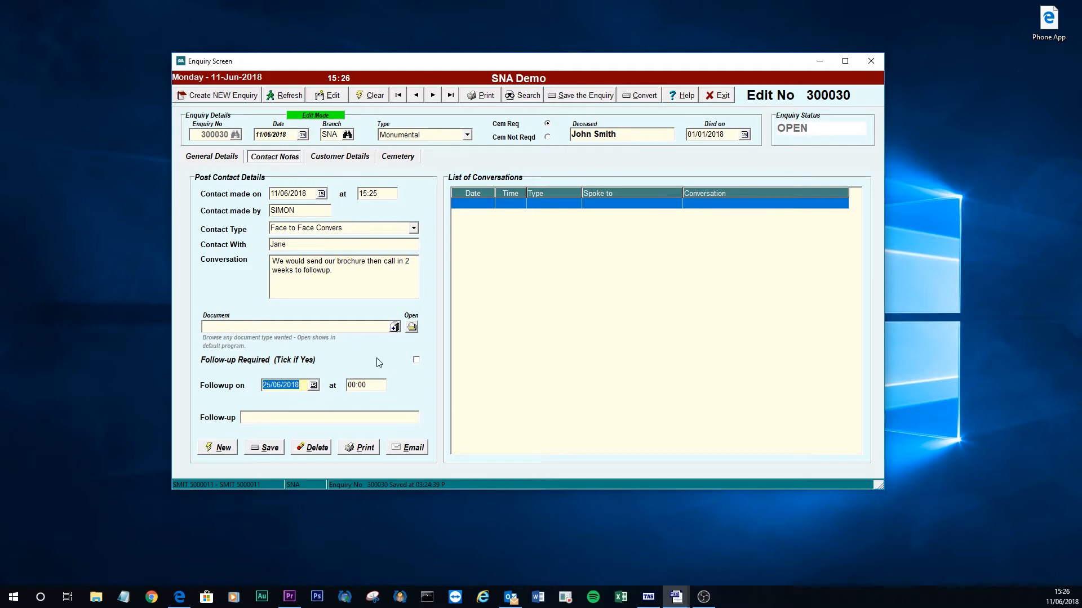
key("Tab")
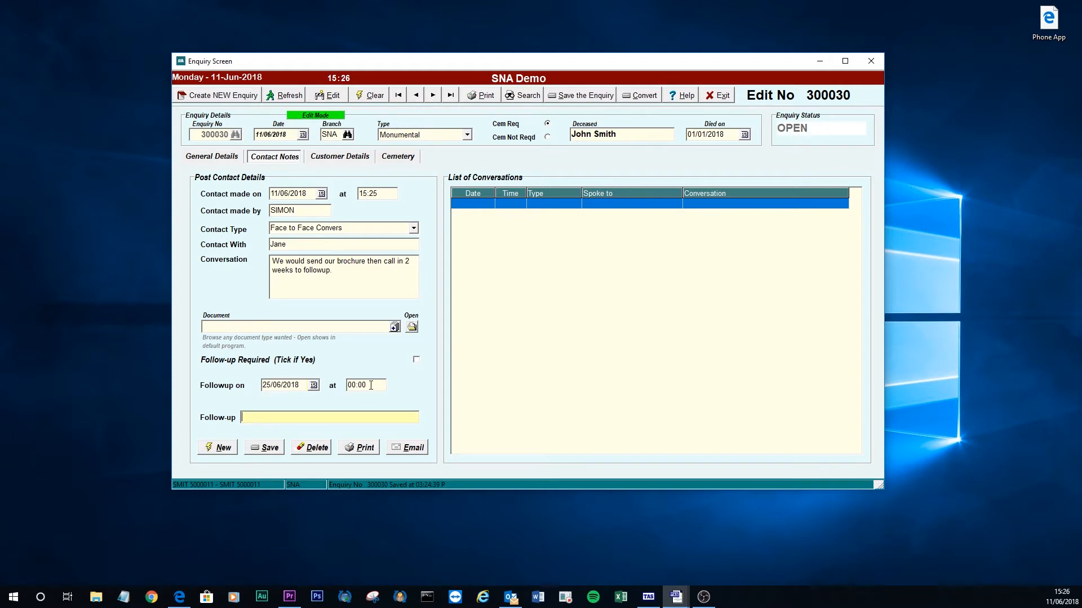
type("Call Jane to book and")
key("BackSpace")
type("appointmen")
left_click(264, 447)
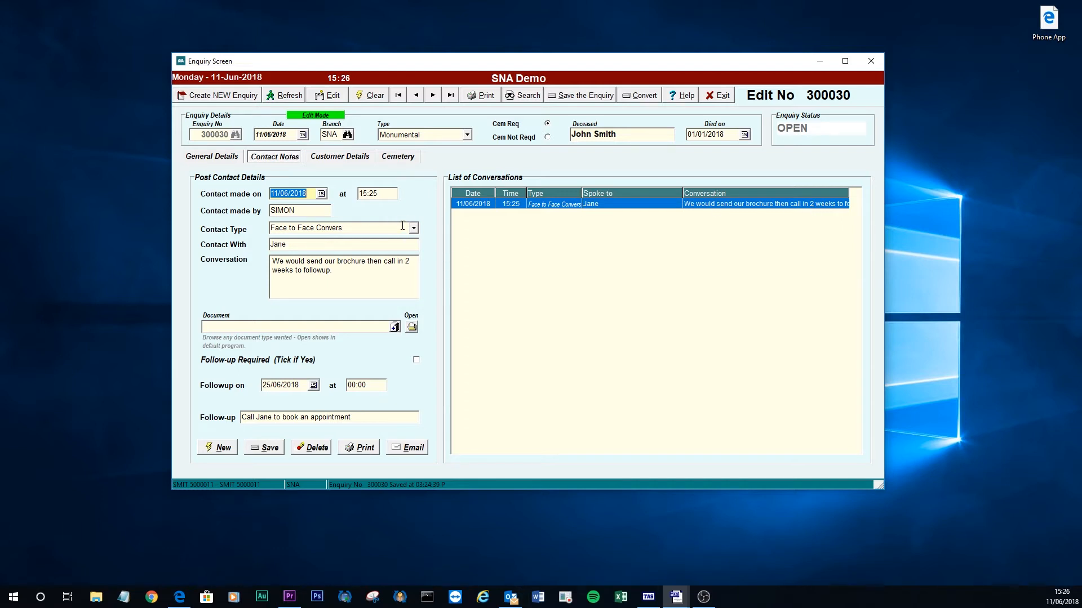
left_click(339, 157)
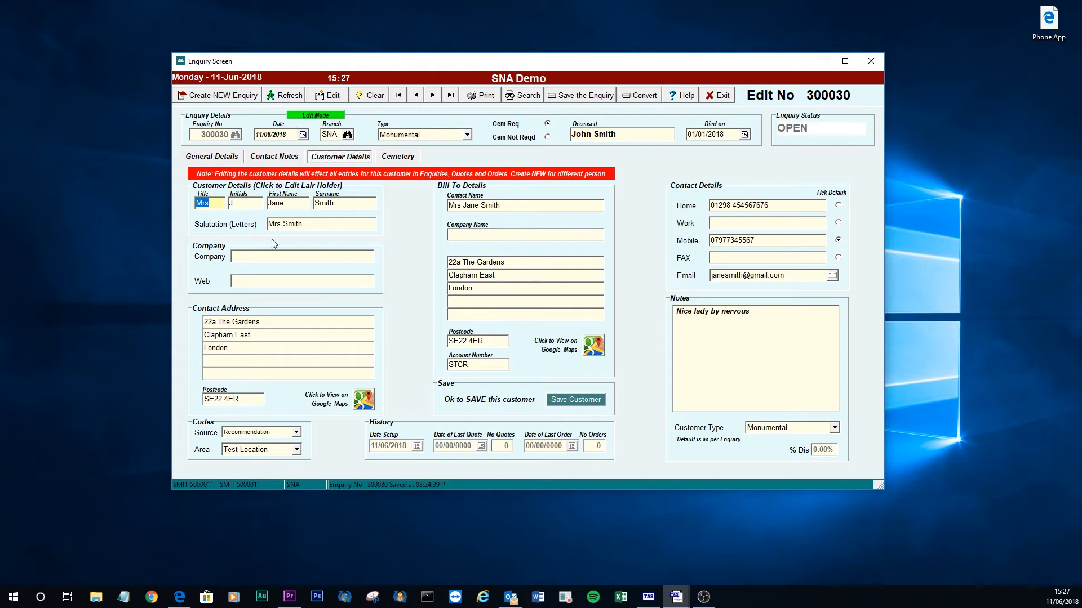
Show the customer's postcode on Google Maps in the browser.
left_click(364, 401)
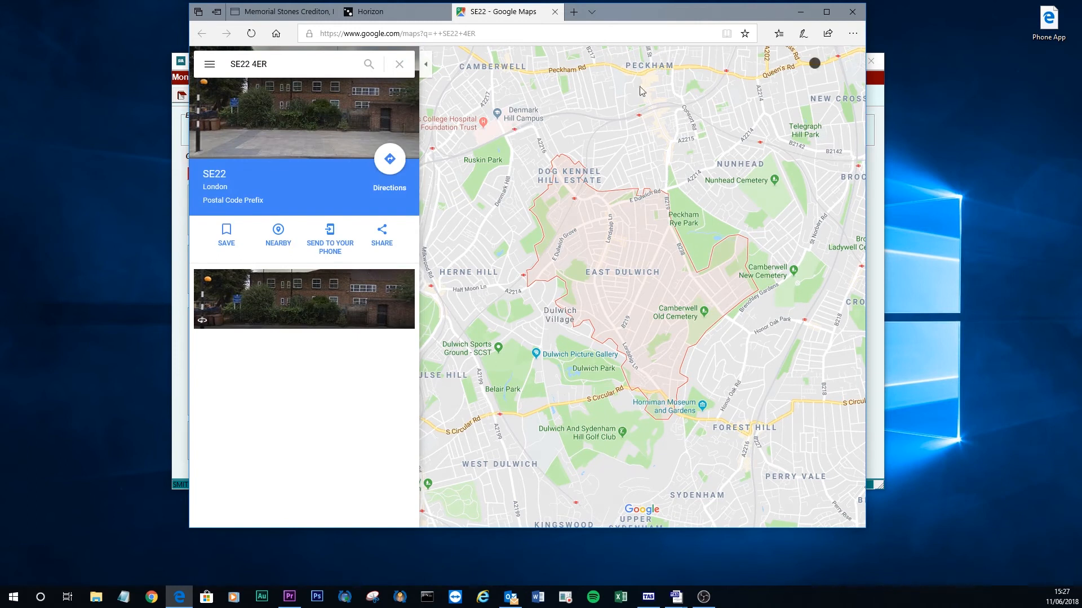
Close the Google Maps tab in Edge and bring the enquiry's customer details back into view.
left_click(555, 13)
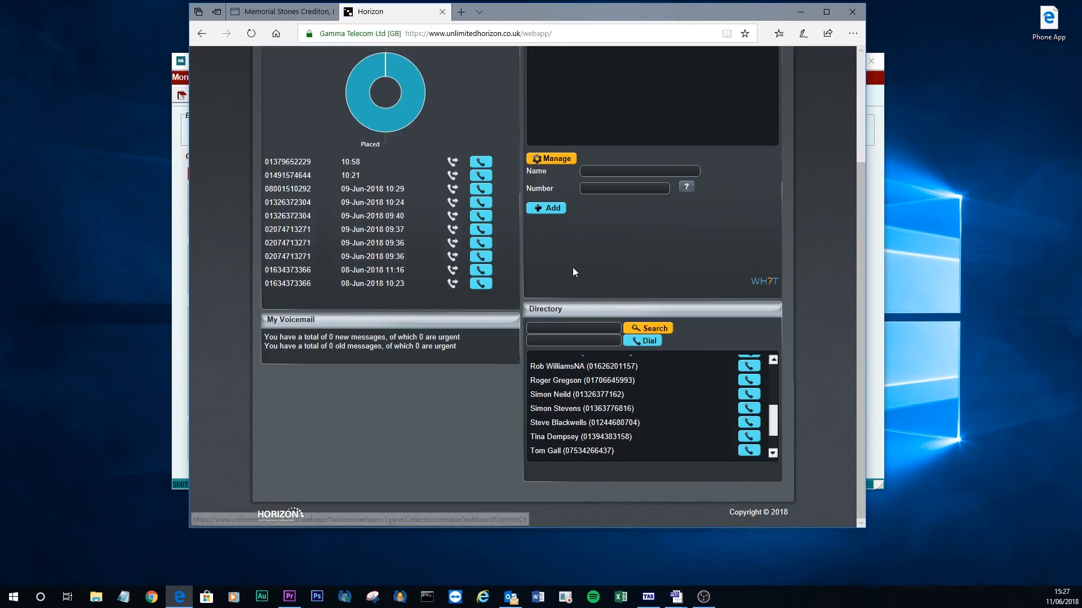
left_click(875, 168)
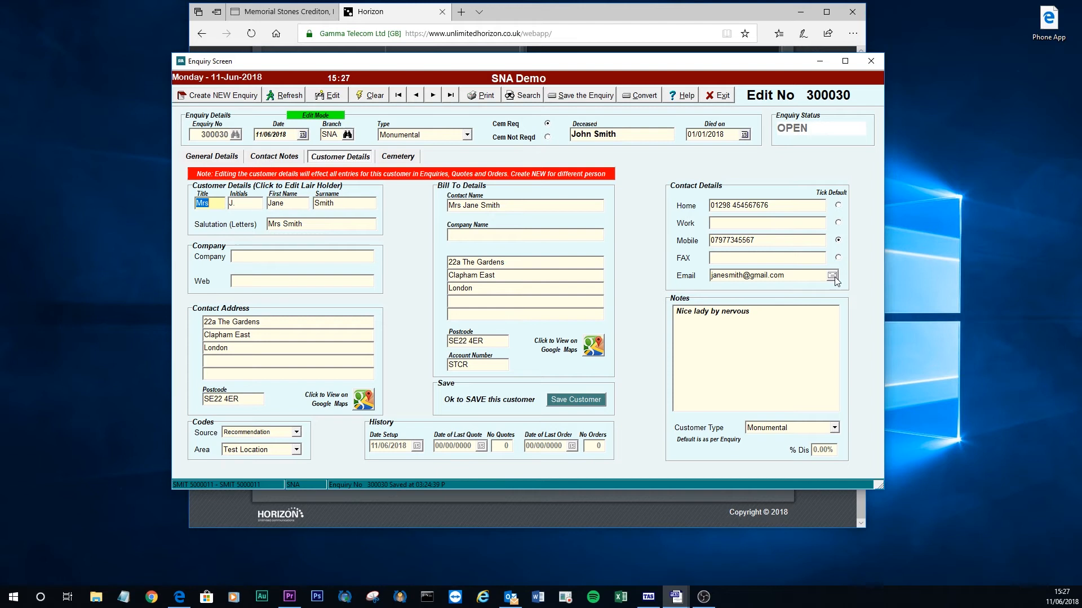
Show the enquiry's Cemetery page with Balgriffin Cemetery's DUBLIN 17 address and fee list.
left_click(400, 157)
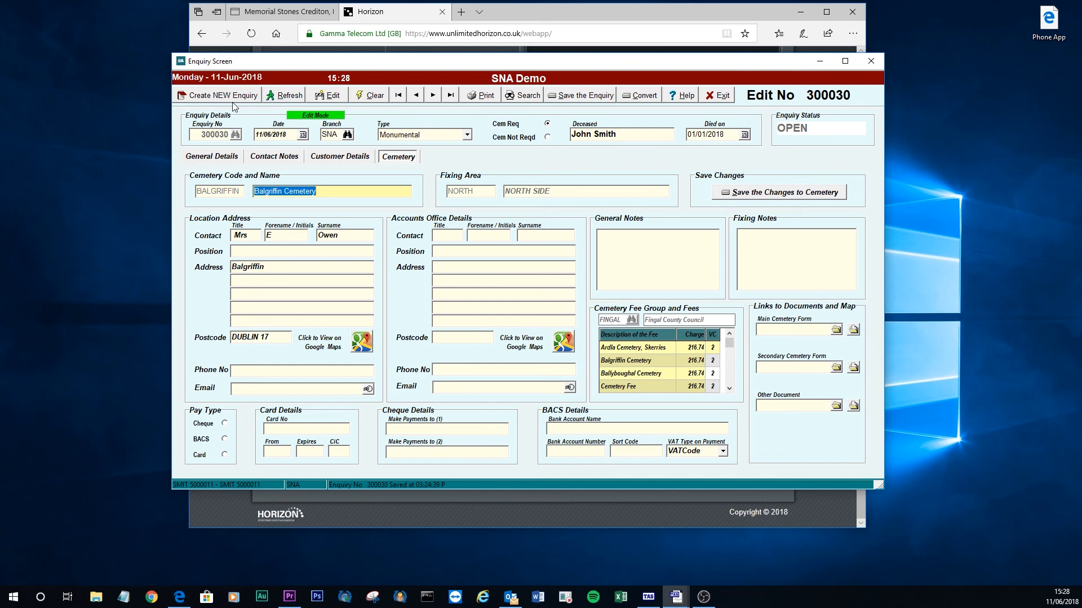
Return to the enquiry's General Details and list the Convert options for quotation or order.
left_click(222, 160)
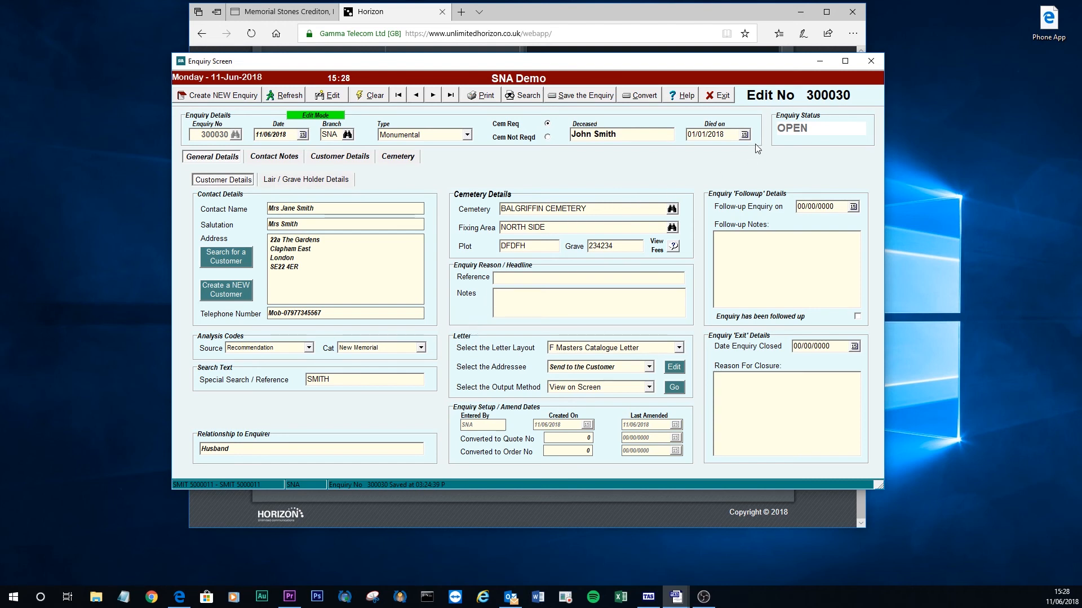
left_click(640, 95)
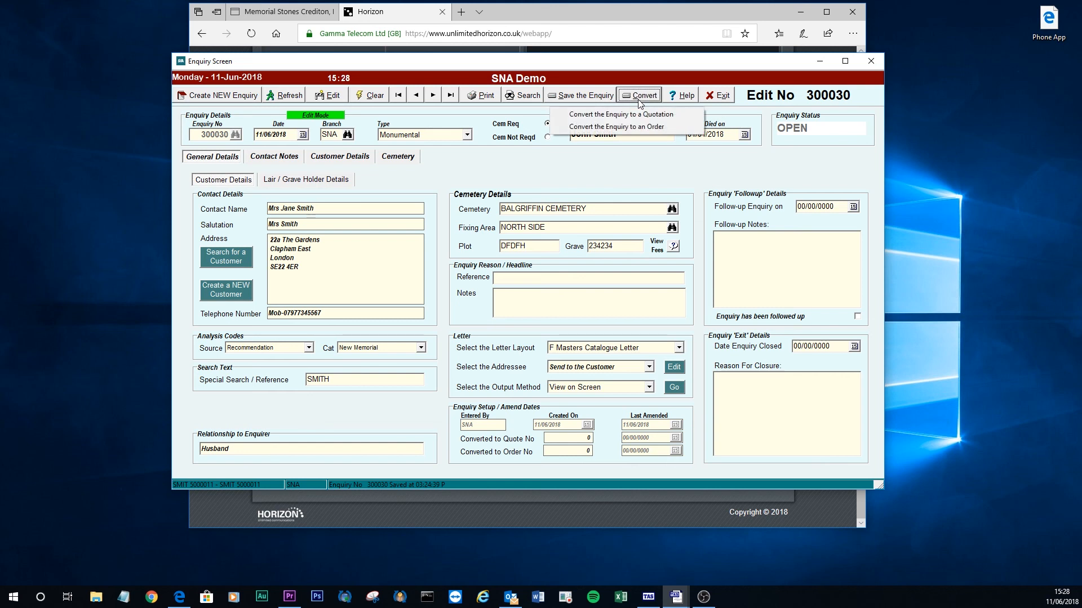